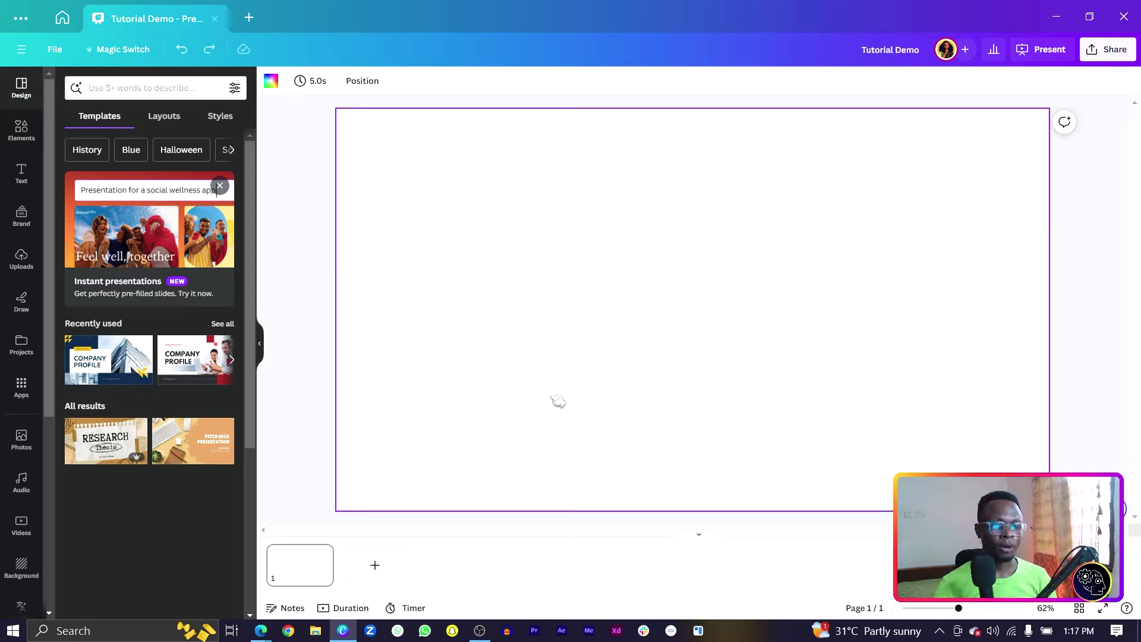
# Add a circle and enlarge it toward the slide's upper-left corner.
pyautogui.press('c')
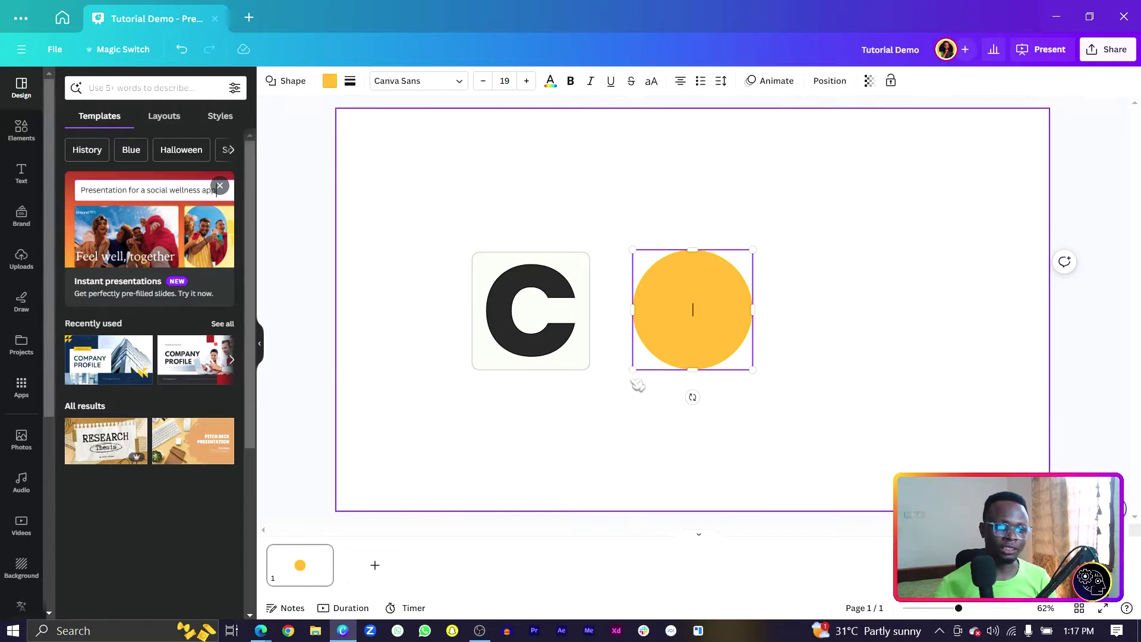
pyautogui.moveTo(632, 369); pyautogui.dragTo(433, 280)
pyautogui.click(788, 332)
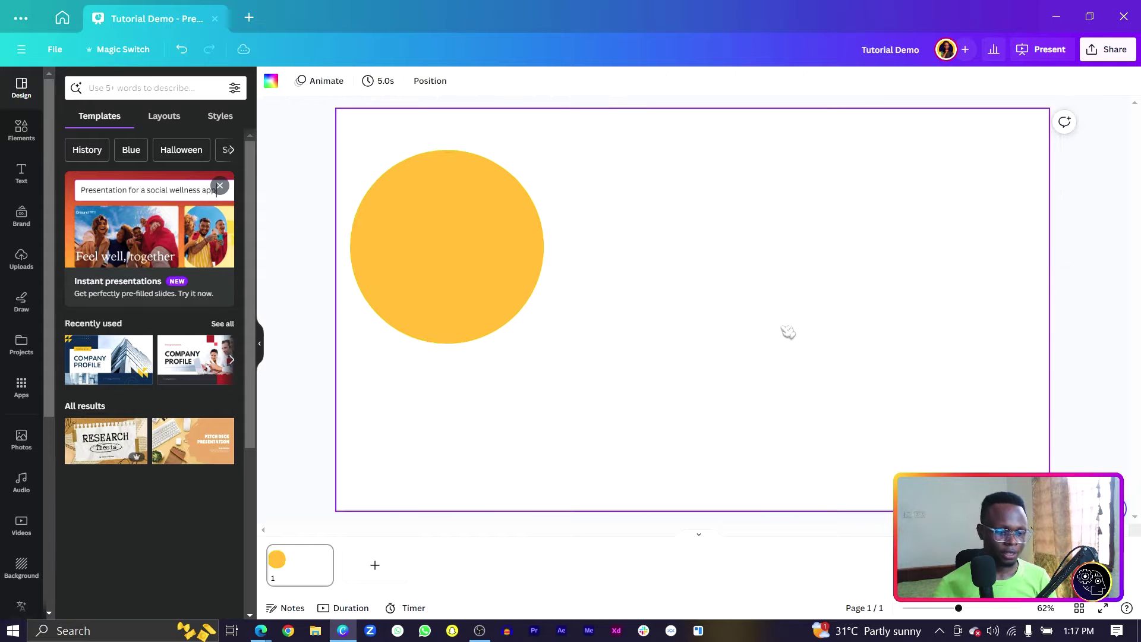
# Add a paragraph text box and enlarge its text to about size 53.
pyautogui.press('t')
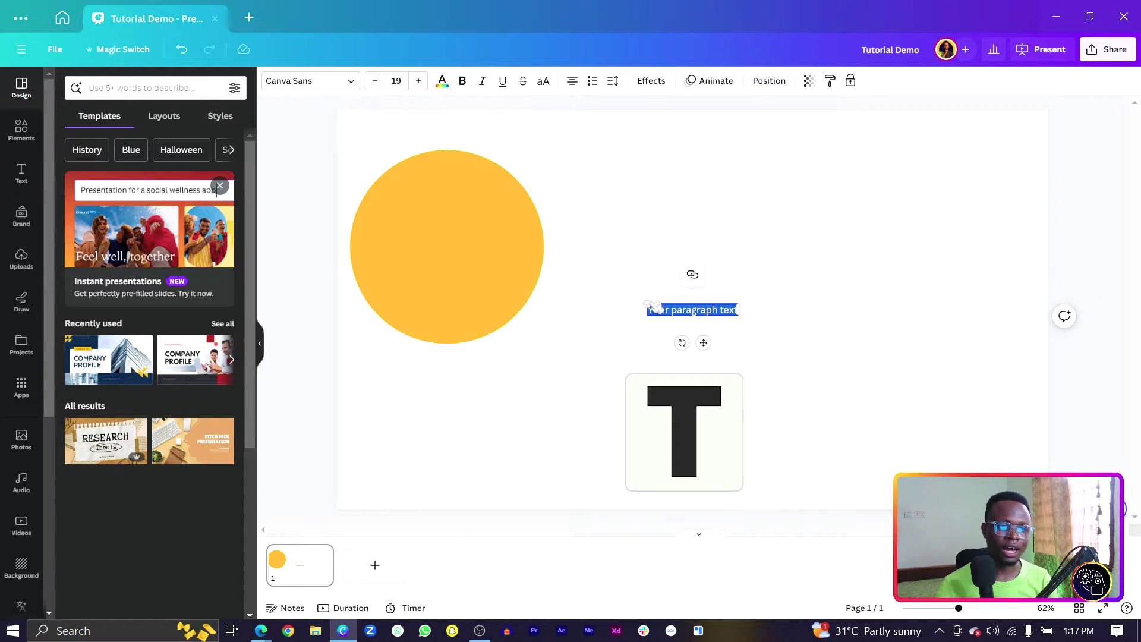
pyautogui.moveTo(648, 301); pyautogui.dragTo(484, 279)
# Add a square and move it to the upper-right area of the slide.
pyautogui.press('r')
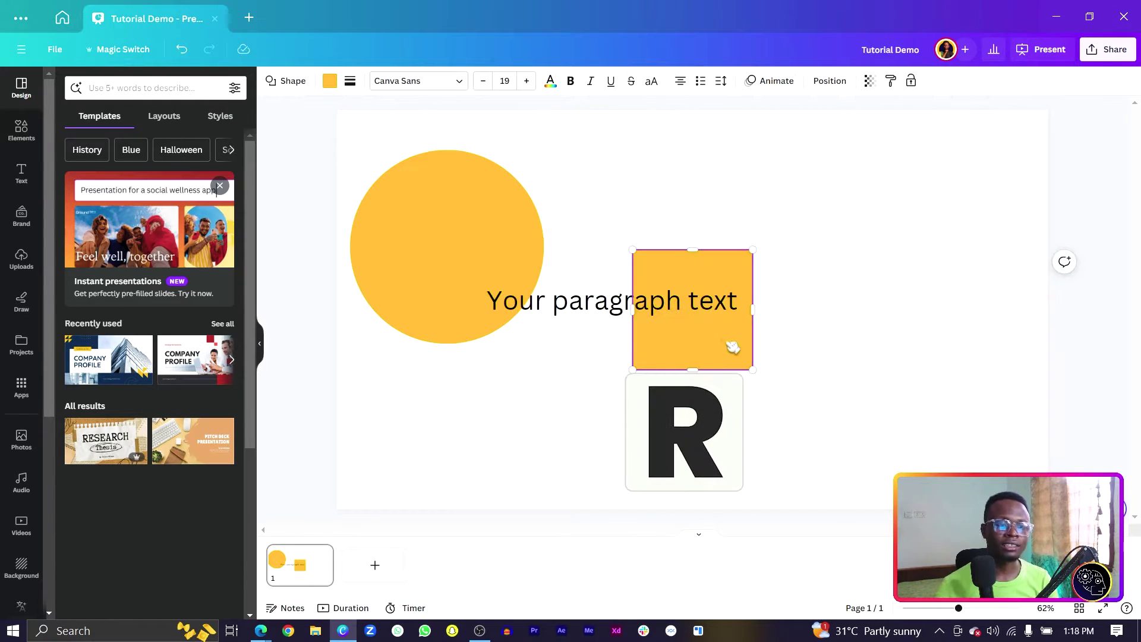
pyautogui.moveTo(731, 344); pyautogui.dragTo(948, 235)
pyautogui.click(897, 330)
# Add a straight line and place it horizontally below the paragraph text.
pyautogui.press('l')
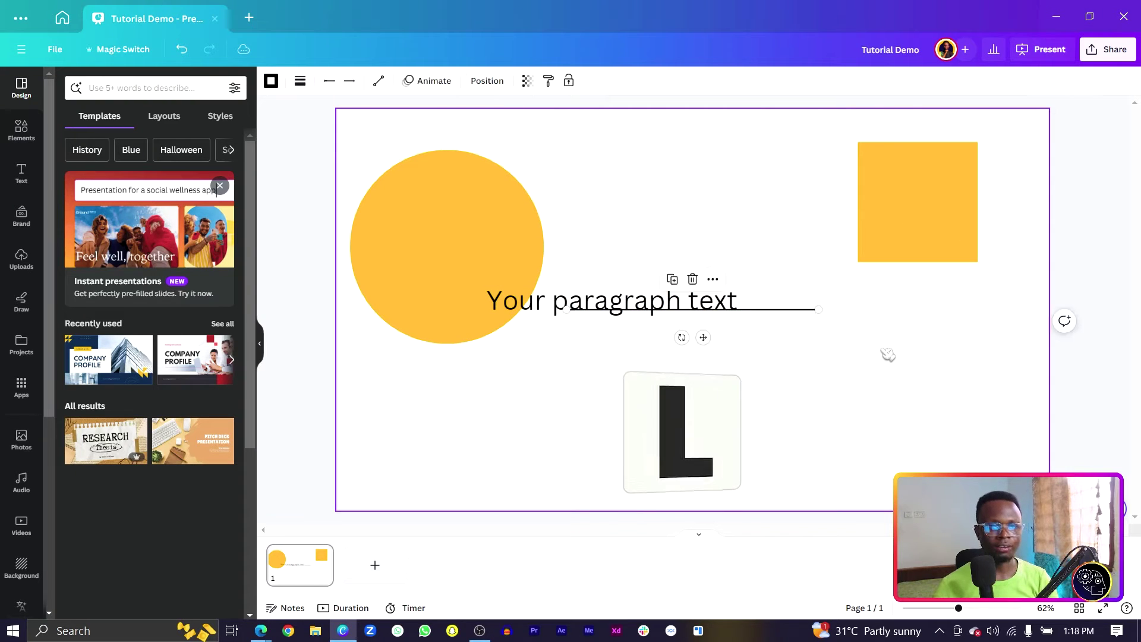
pyautogui.moveTo(765, 314); pyautogui.dragTo(730, 389)
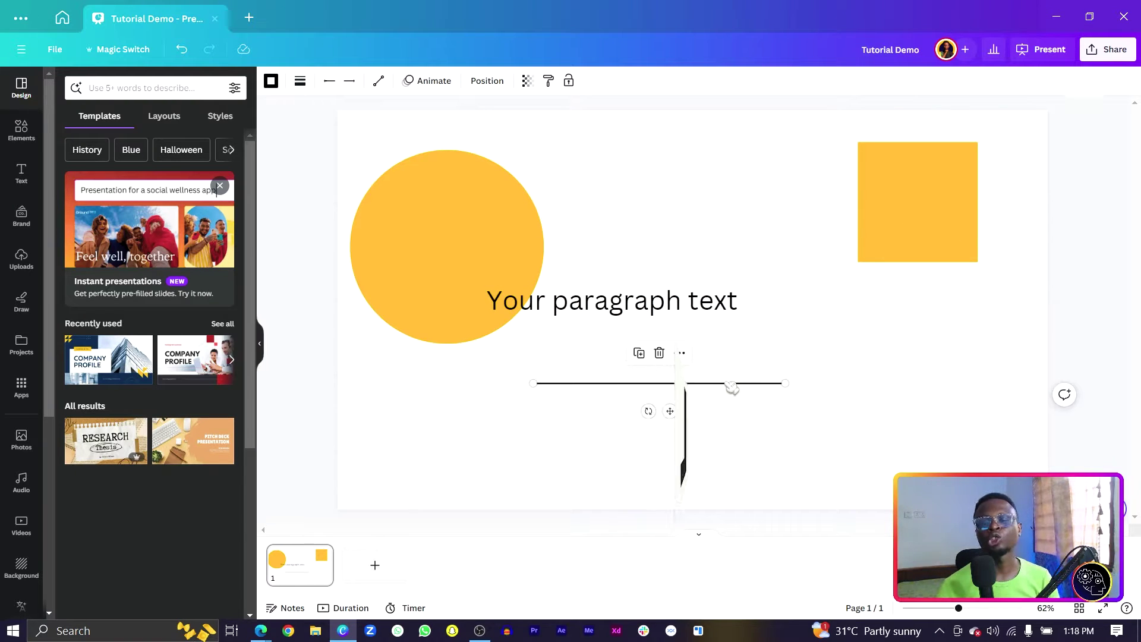
pyautogui.click(740, 456)
pyautogui.moveTo(663, 305); pyautogui.dragTo(743, 315)
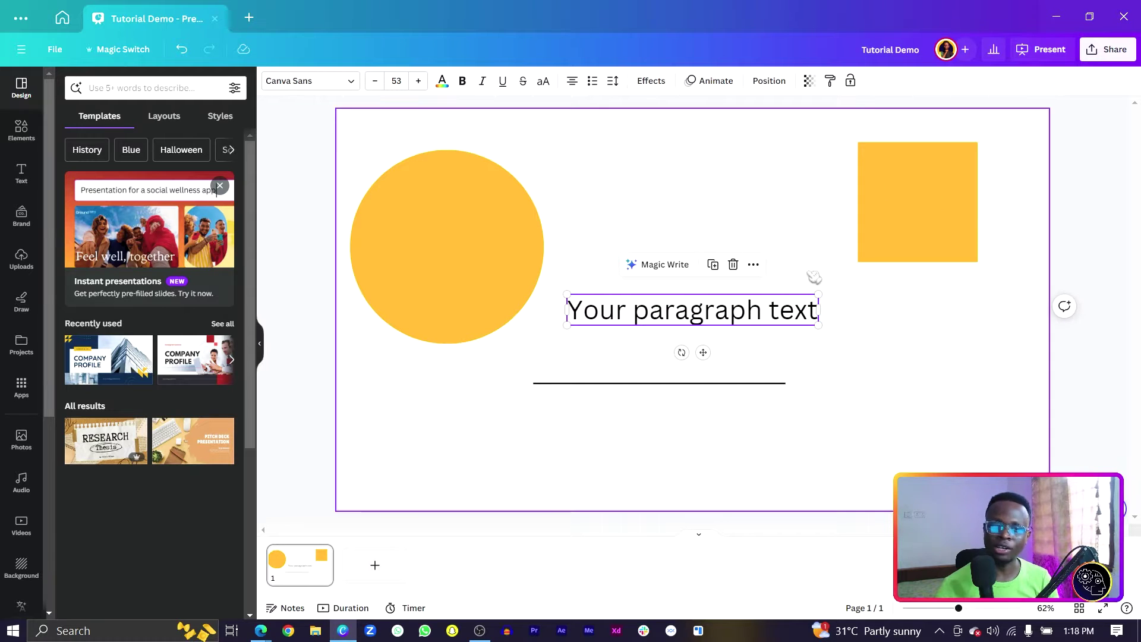
pyautogui.click(823, 260)
pyautogui.click(713, 312)
pyautogui.hotkey('ctrl', 'k')
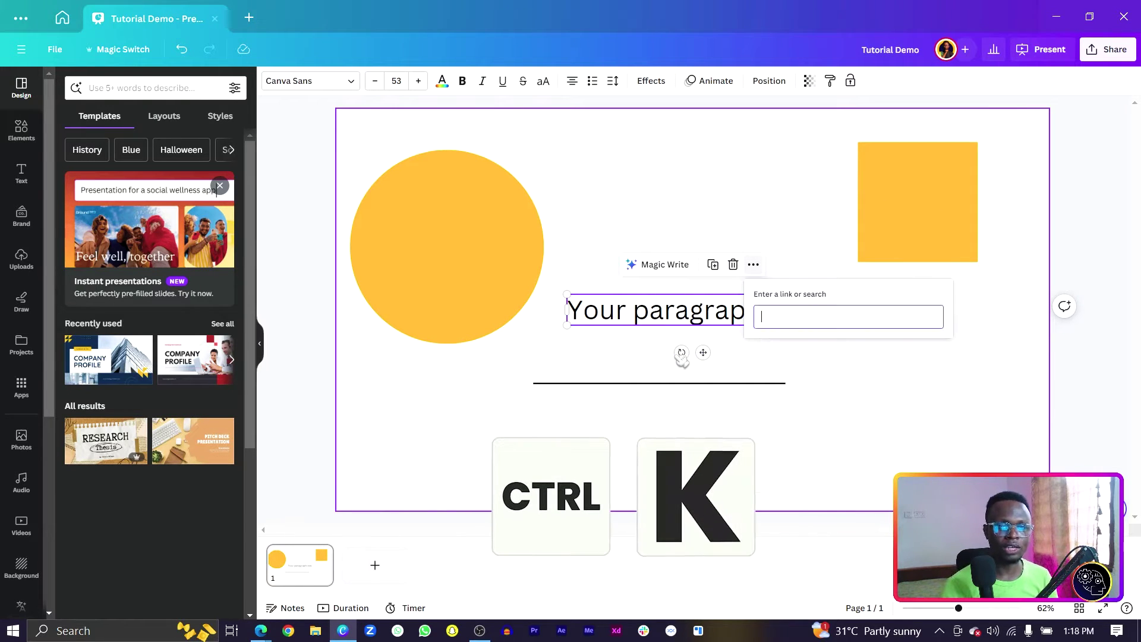
pyautogui.write('ww')
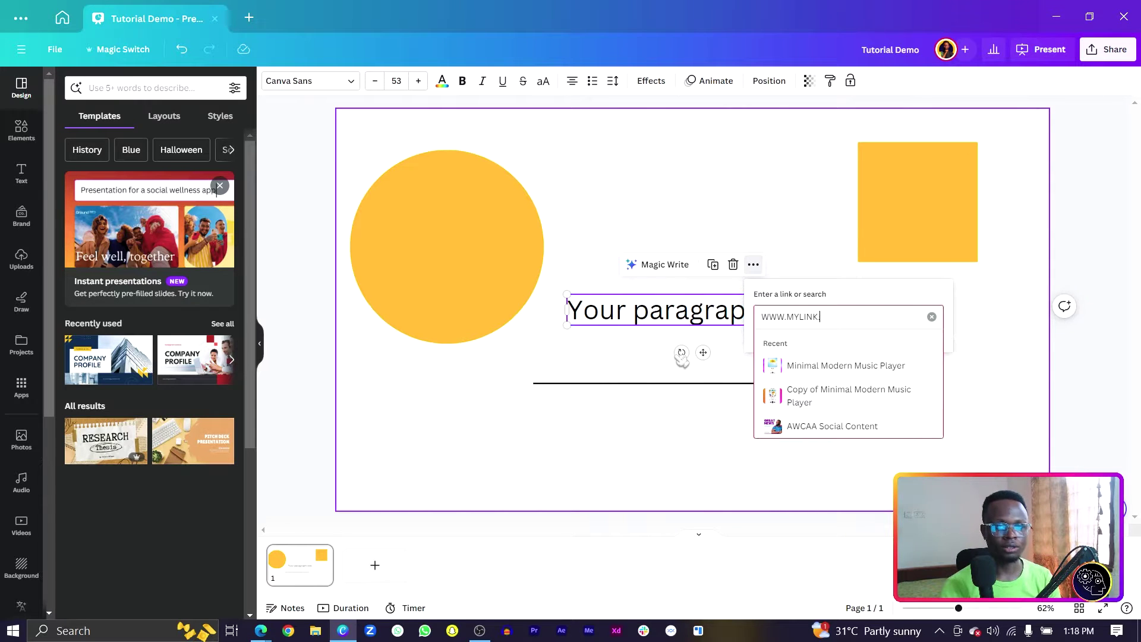
pyautogui.press('Return')
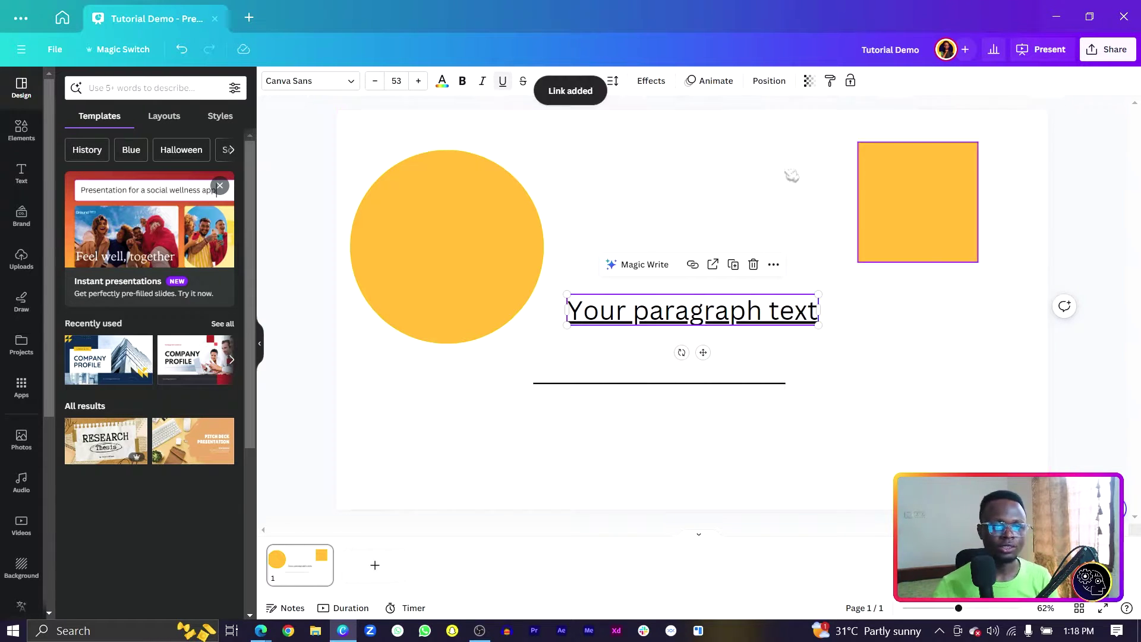
# Attach a link to the square in the slide's upper-right area.
pyautogui.click(957, 187)
pyautogui.hotkey('ctrl', 'k')
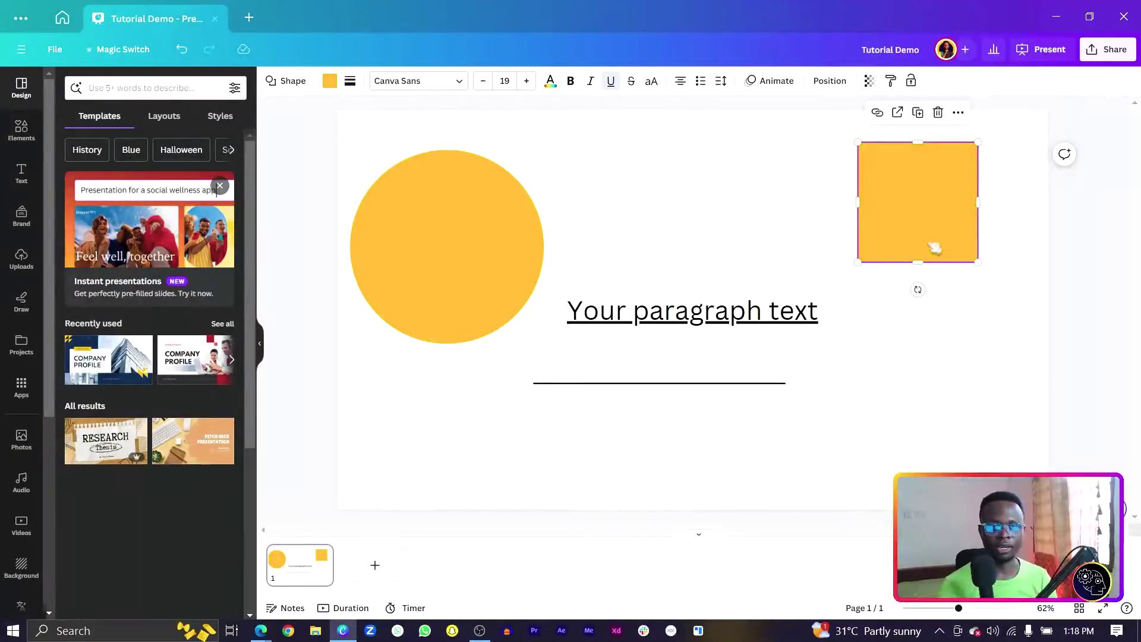
pyautogui.click(955, 457)
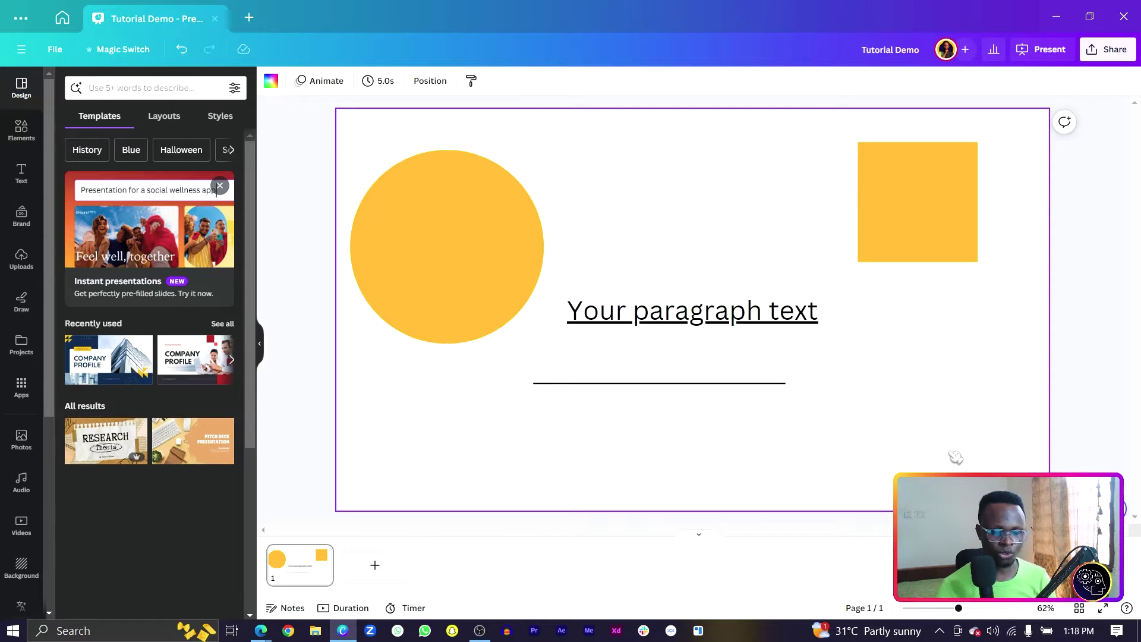
# Add a blank second page to the presentation and delete it.
pyautogui.hotkey('ctrl', 'Return')
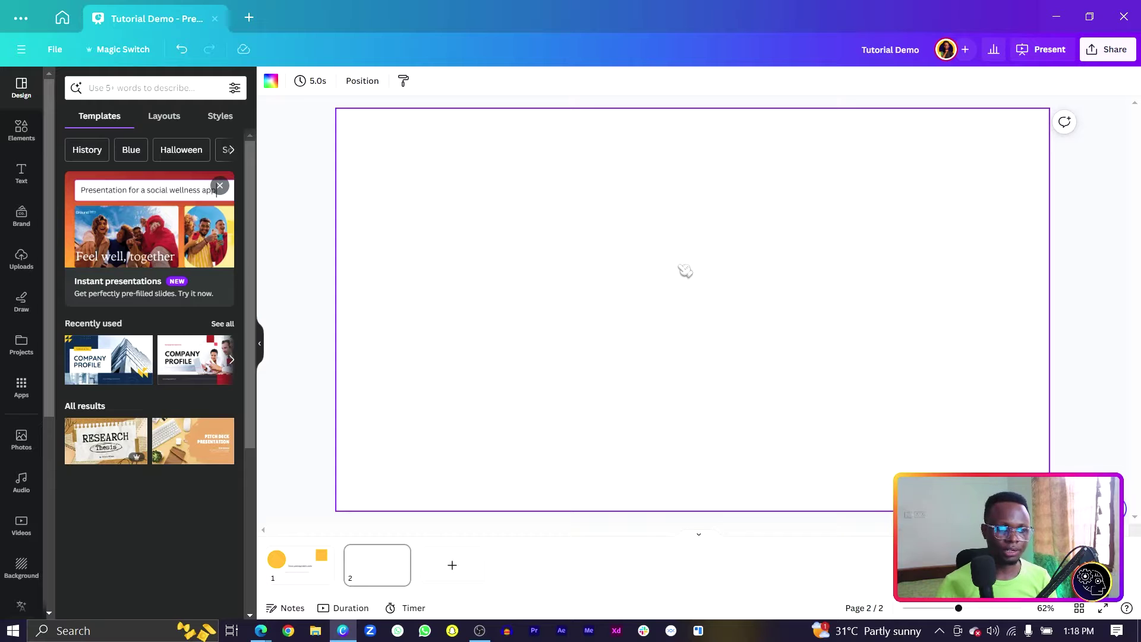
pyautogui.hotkey('ctrl', 'Delete')
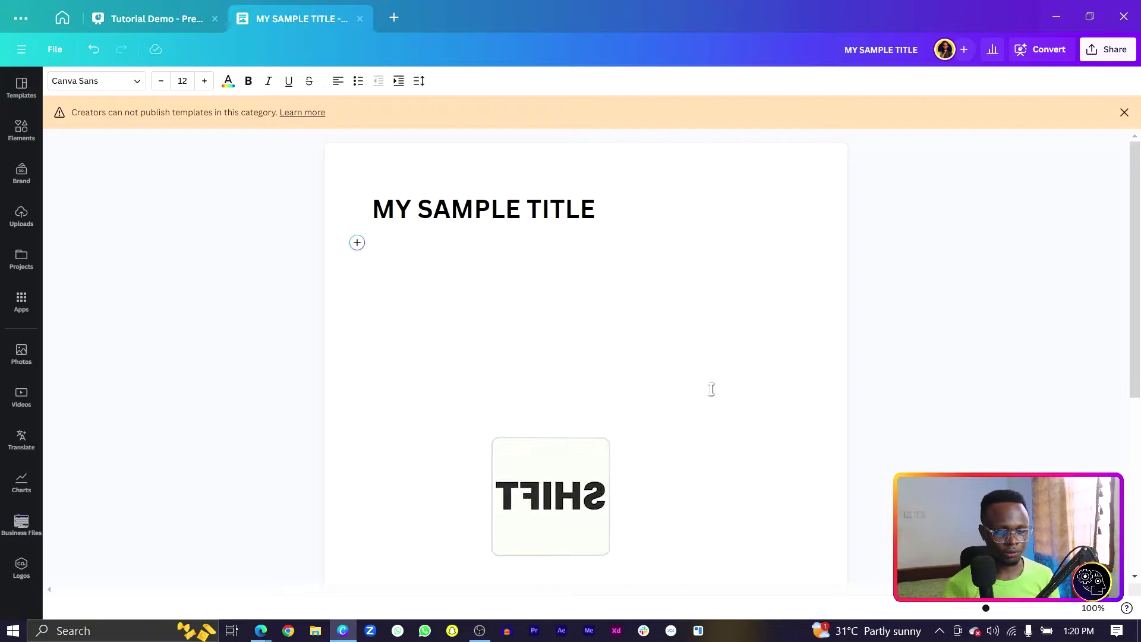
# Insert the "Beaming face with smiling eyes" emoji on the line below the MY SAMPLE TITLE heading.
pyautogui.write(':')
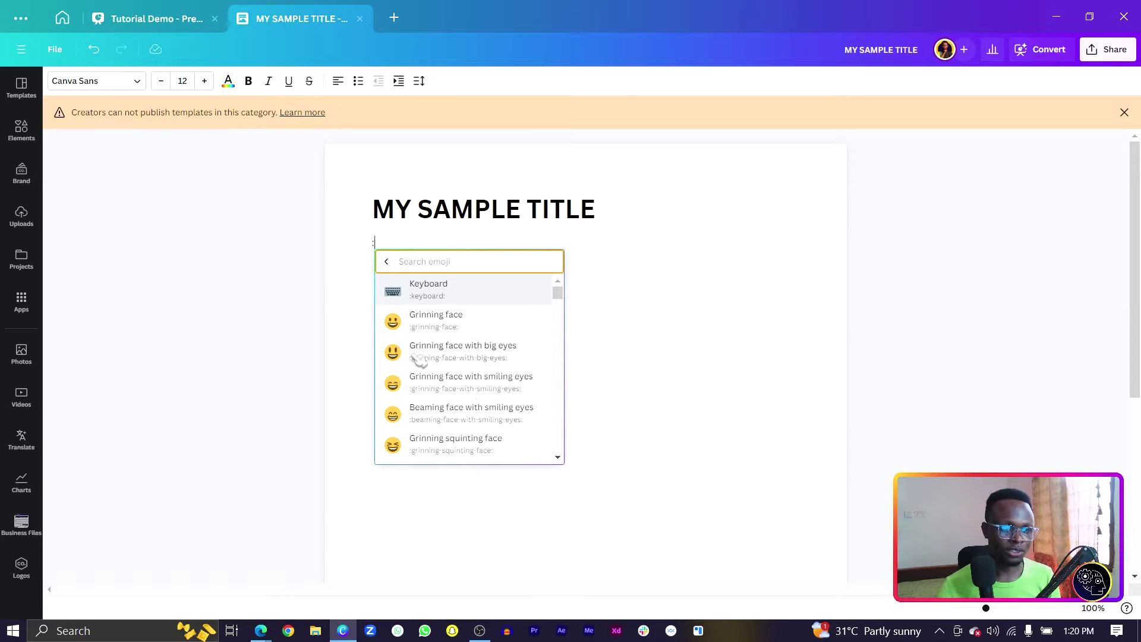
pyautogui.click(430, 415)
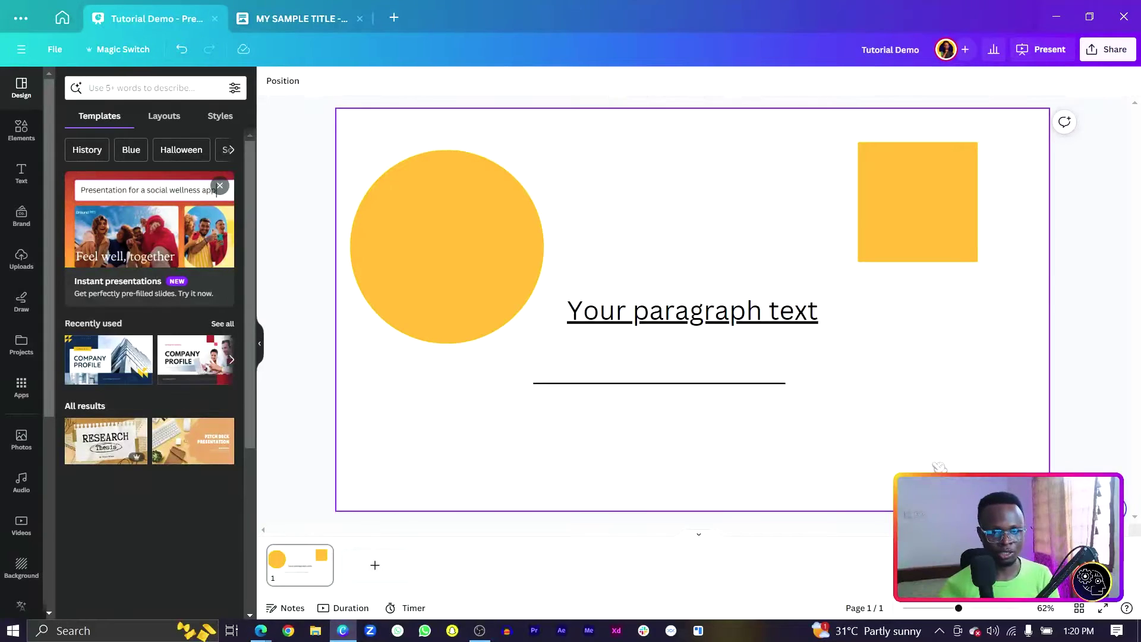
# Insert a circle through a quick-action search for CIRCLE and place it below the square on the slide.
pyautogui.press('/')
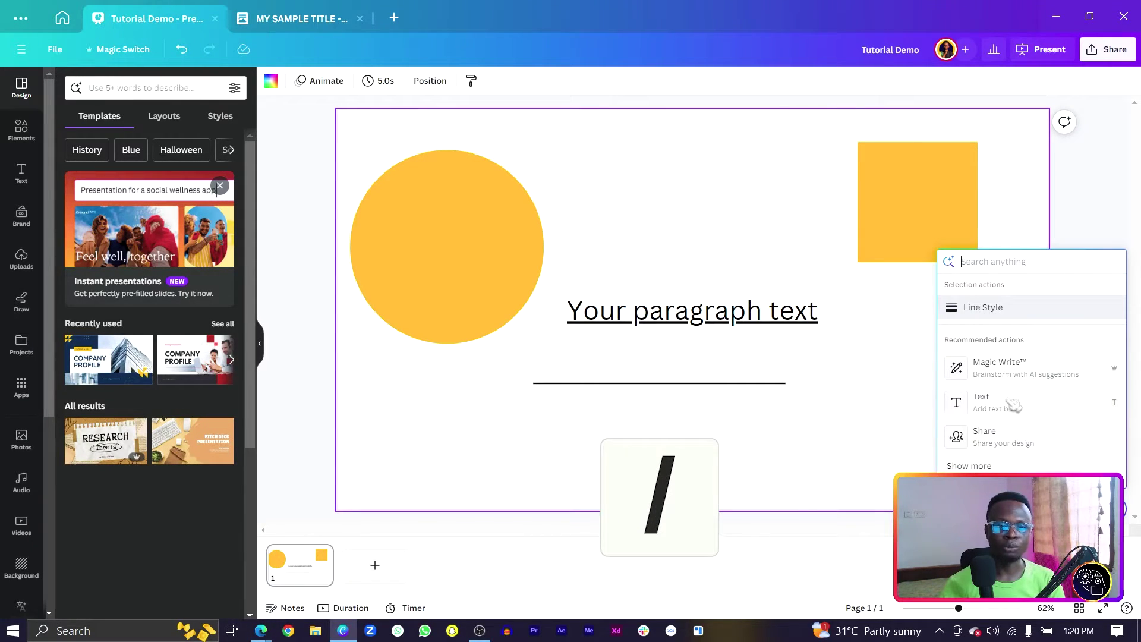
pyautogui.press('Escape')
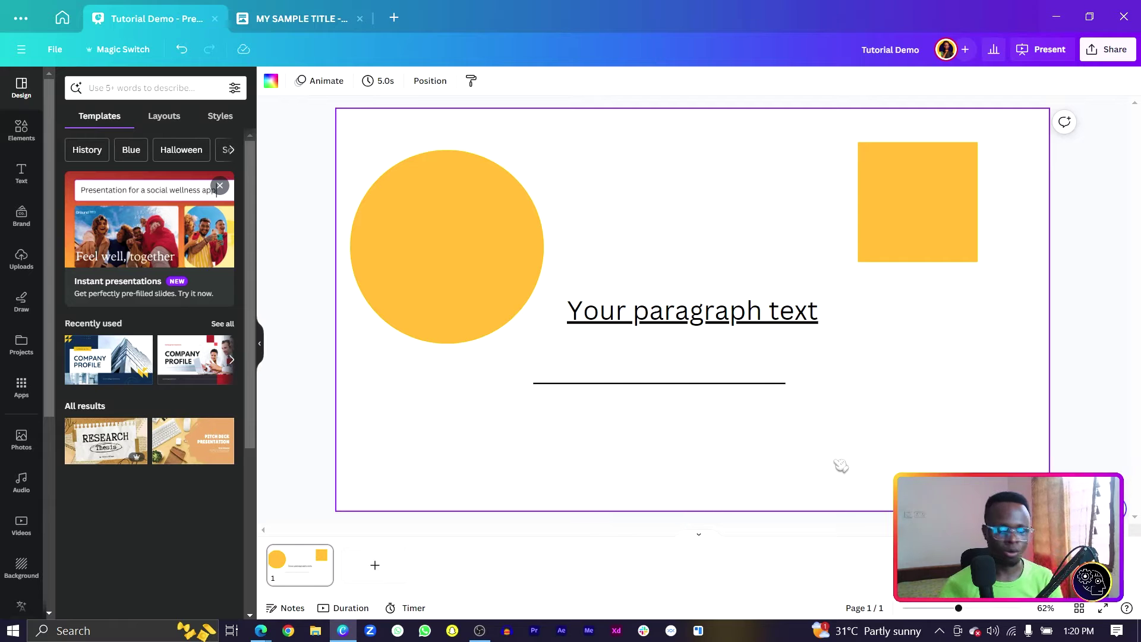
pyautogui.hotkey('ctrl', 'e')
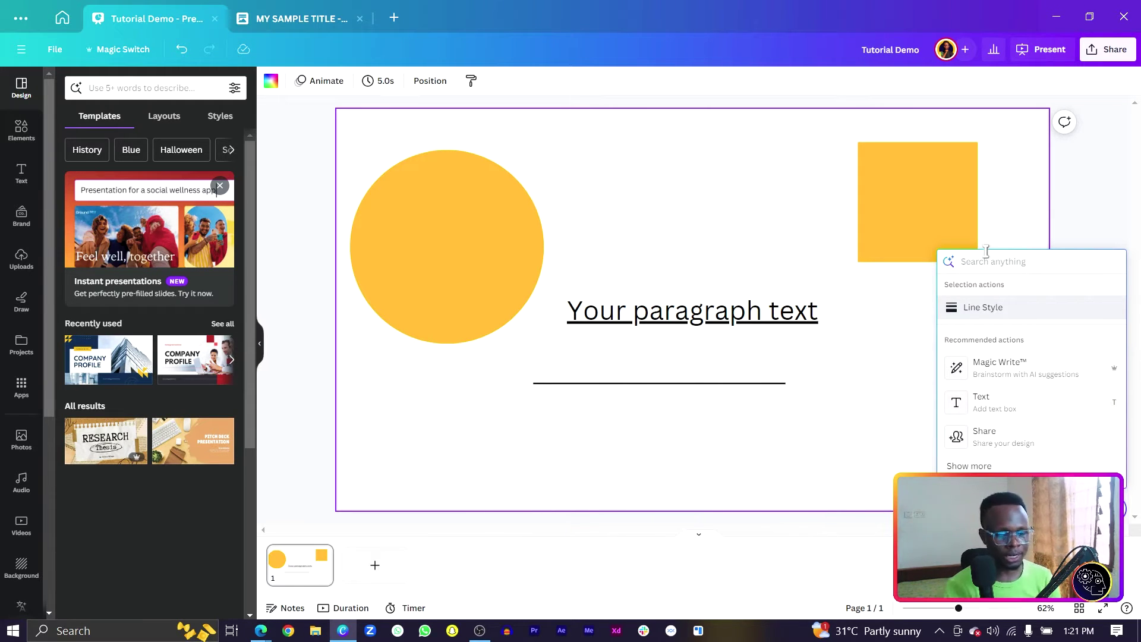
pyautogui.write('c')
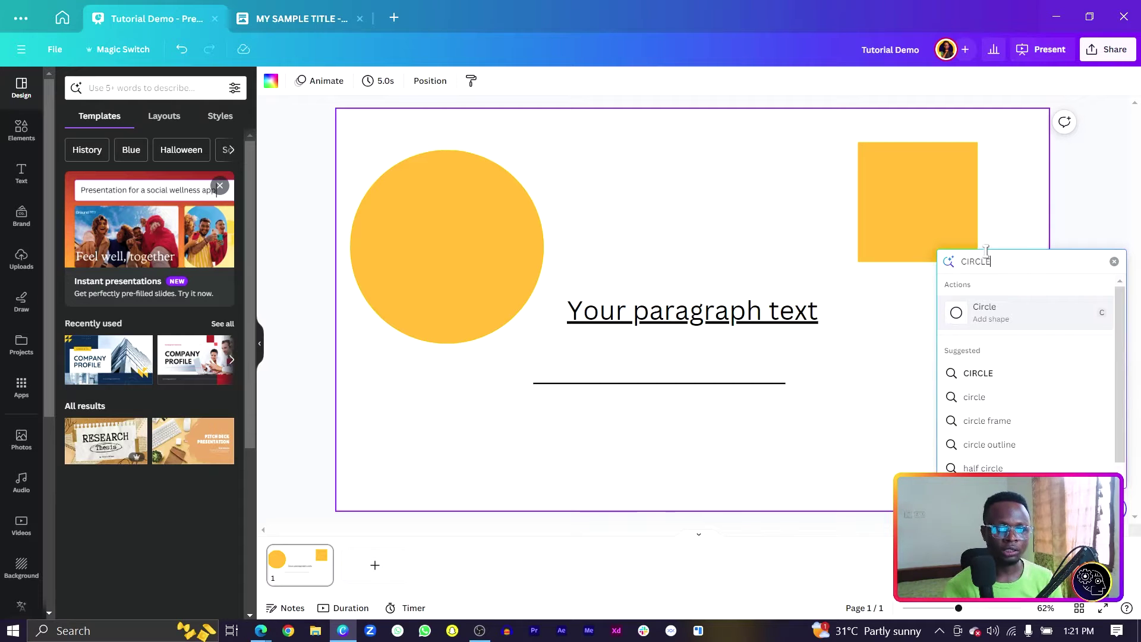
pyautogui.click(1018, 315)
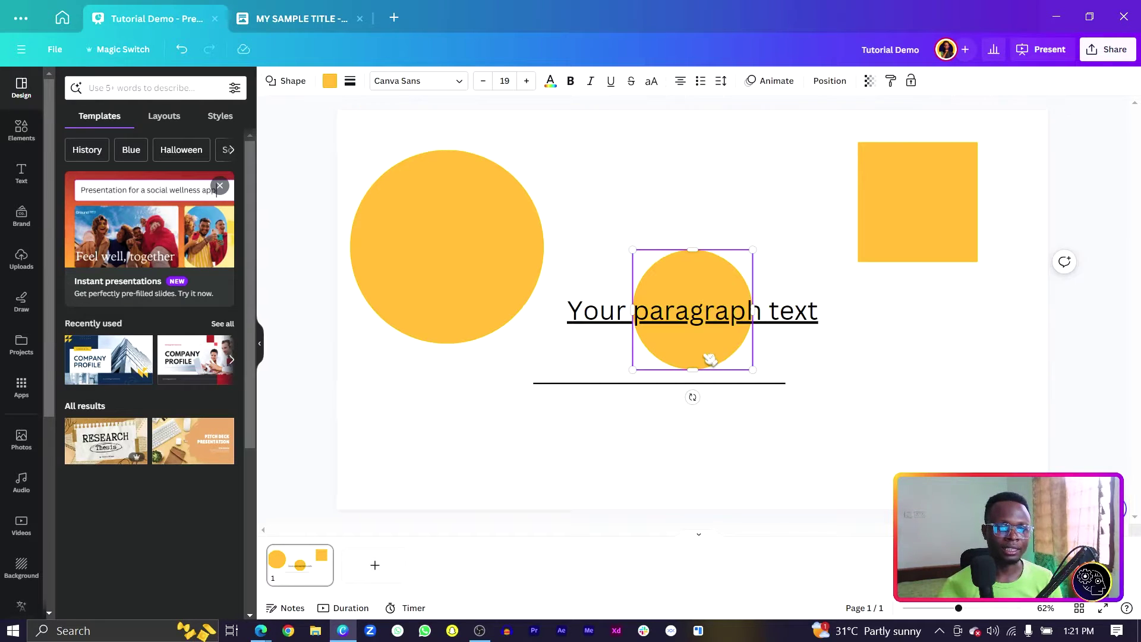
pyautogui.moveTo(707, 356); pyautogui.dragTo(955, 409)
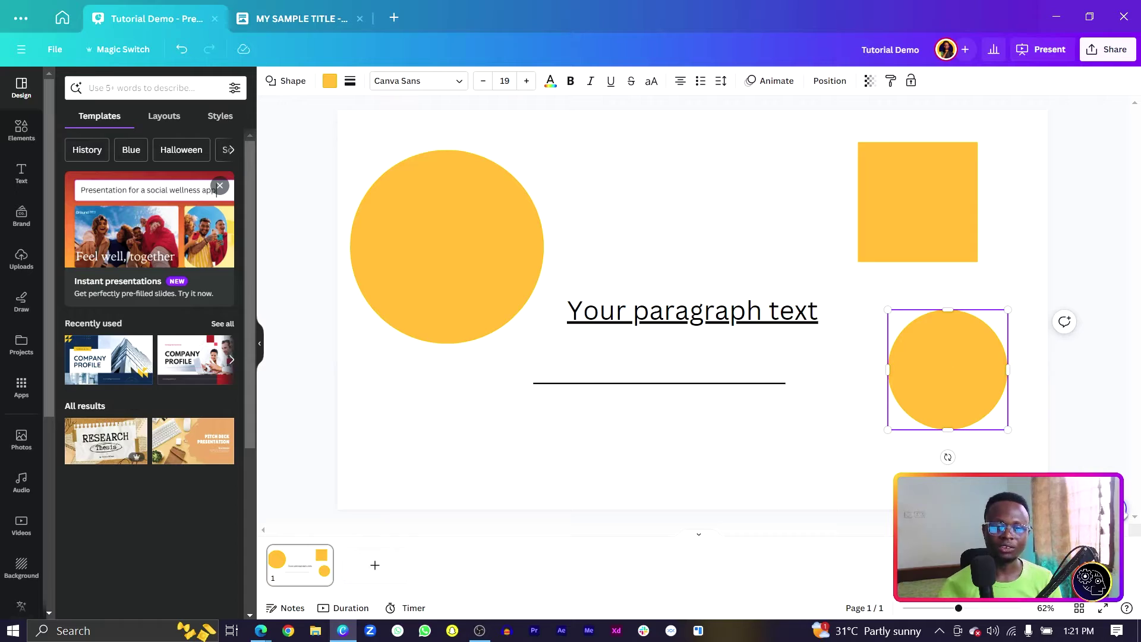
pyautogui.doubleClick(948, 370)
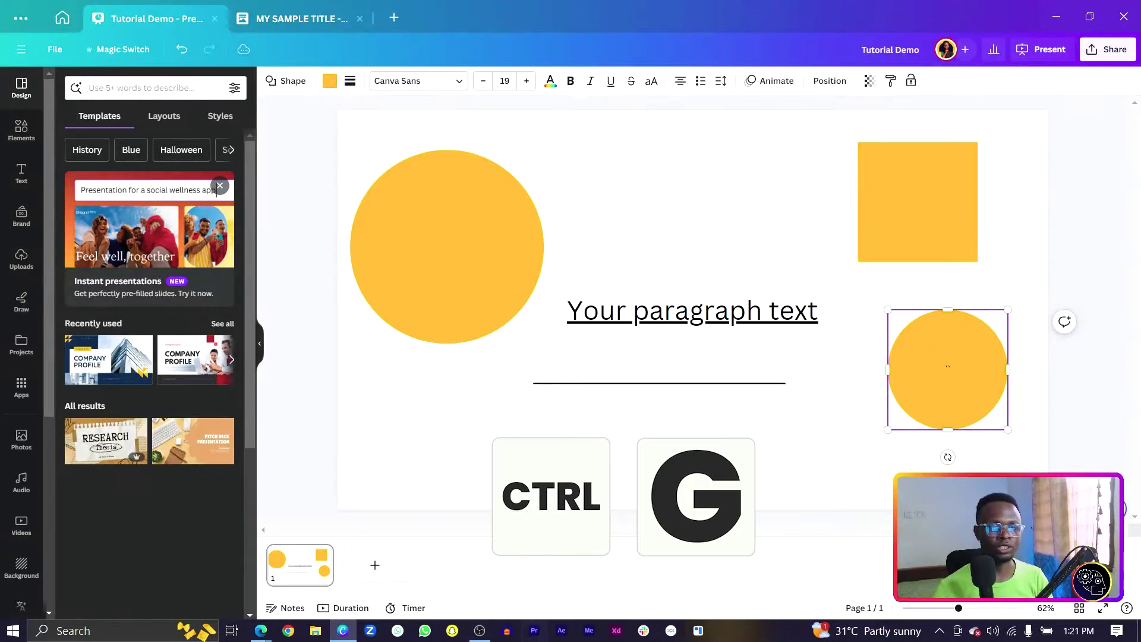
# Group the large circle with the square and shift the group slightly up and to the right.
pyautogui.moveTo(1014, 191); pyautogui.dragTo(286, 250)
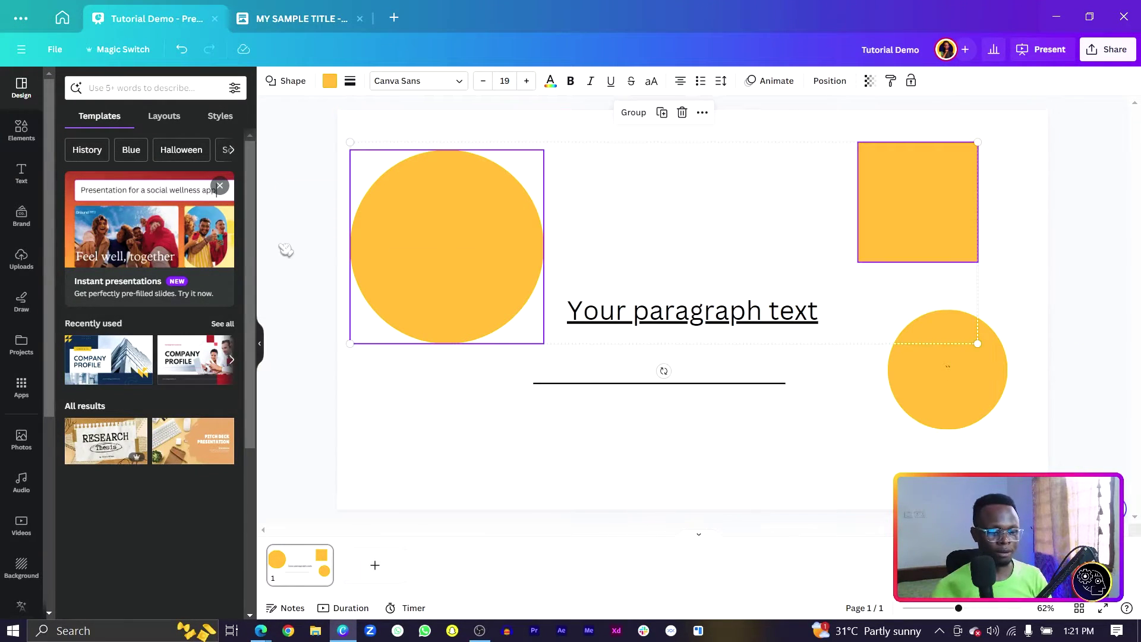
pyautogui.hotkey('ctrl', 'g')
pyautogui.moveTo(469, 252); pyautogui.dragTo(482, 232)
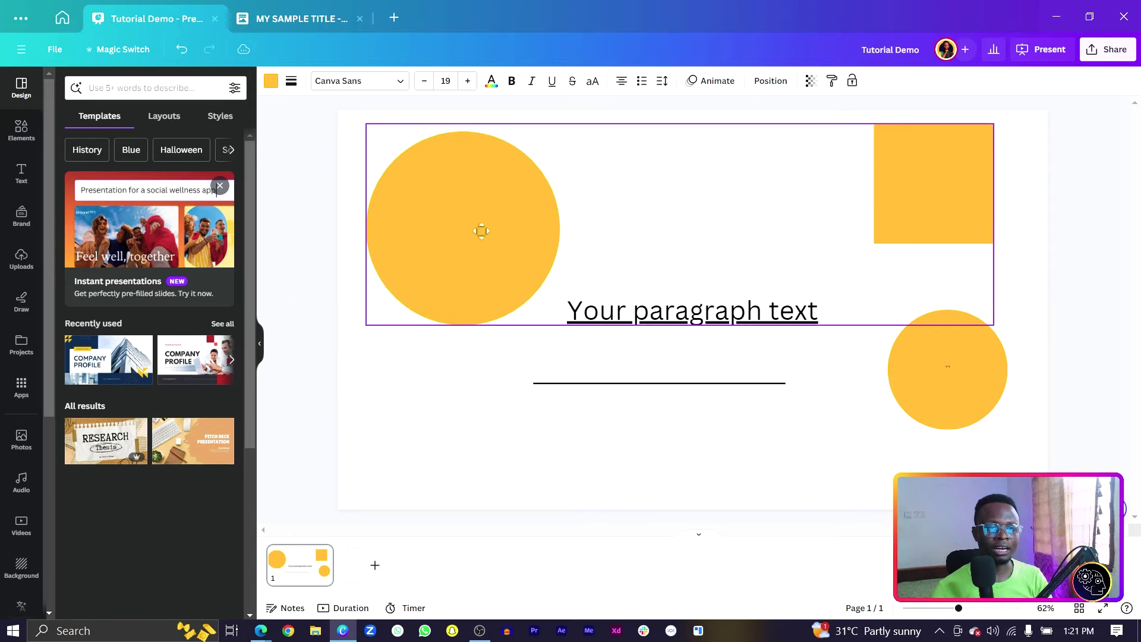
# Ungroup the large circle and square and nudge both slightly upward.
pyautogui.hotkey('ctrl', 'shift', 'g')
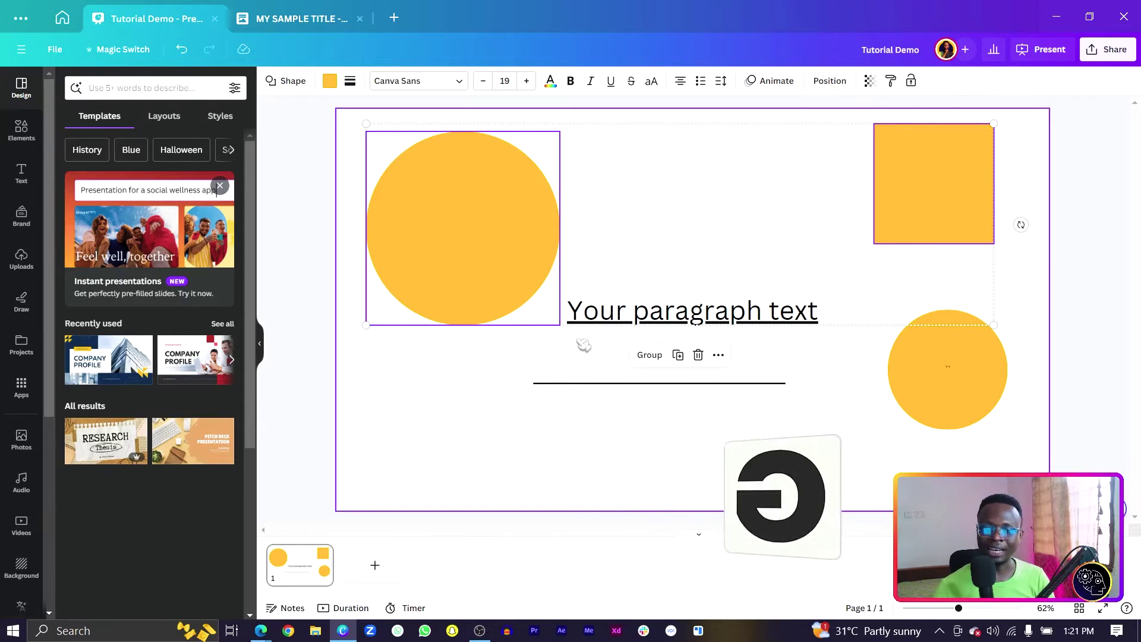
pyautogui.moveTo(463, 262)
pyautogui.mouseDown()
pyautogui.moveTo(458, 284)
pyautogui.moveTo(464, 251)
pyautogui.mouseUp()
pyautogui.click(416, 344)
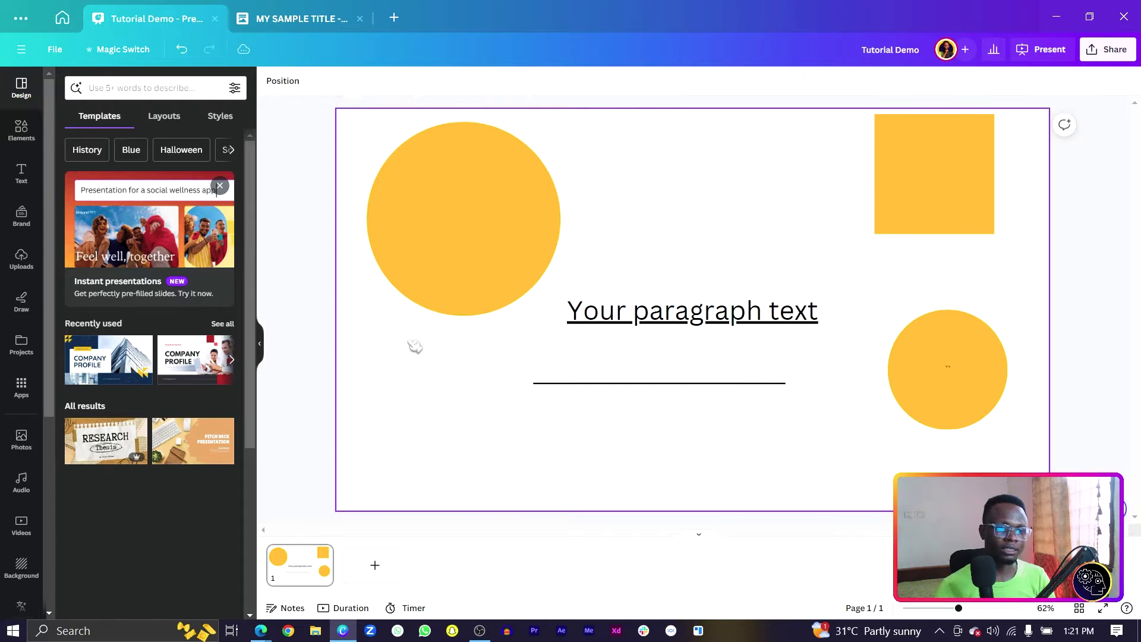
# Duplicate the large circle and place the copy at the slide's upper middle, beside the original.
pyautogui.click(447, 199)
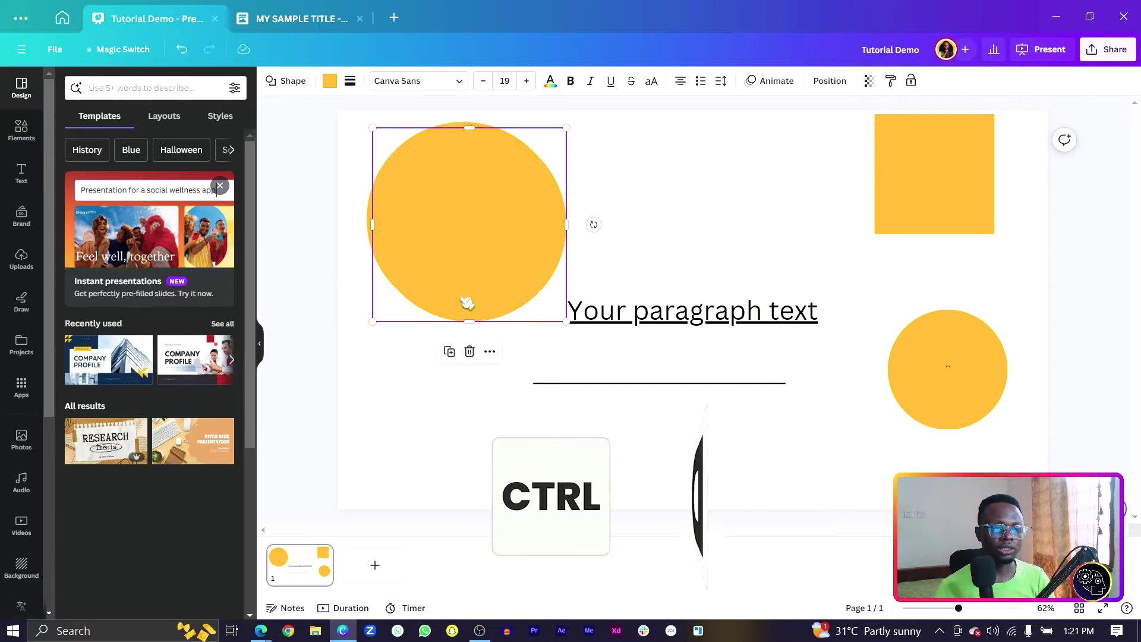
pyautogui.hotkey('ctrl', 'd')
pyautogui.moveTo(466, 301); pyautogui.dragTo(694, 213)
# Move the paragraph text over the original large circle, aligned with the slide's left edge.
pyautogui.click(599, 313)
pyautogui.moveTo(599, 313); pyautogui.dragTo(397, 234)
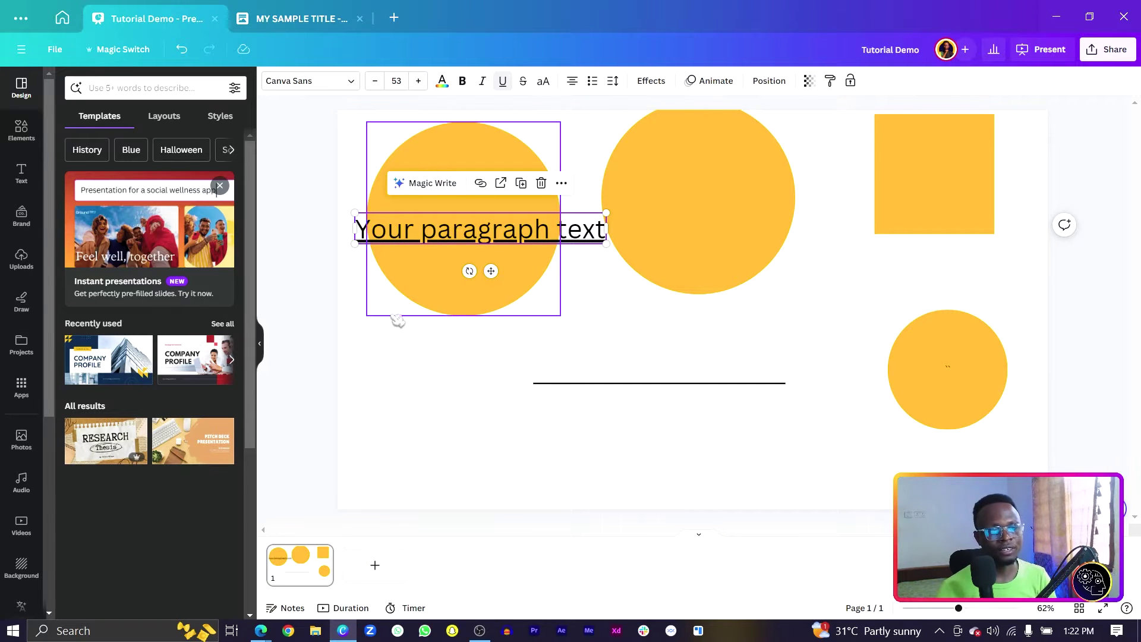
pyautogui.click(555, 359)
pyautogui.moveTo(521, 237); pyautogui.dragTo(508, 234)
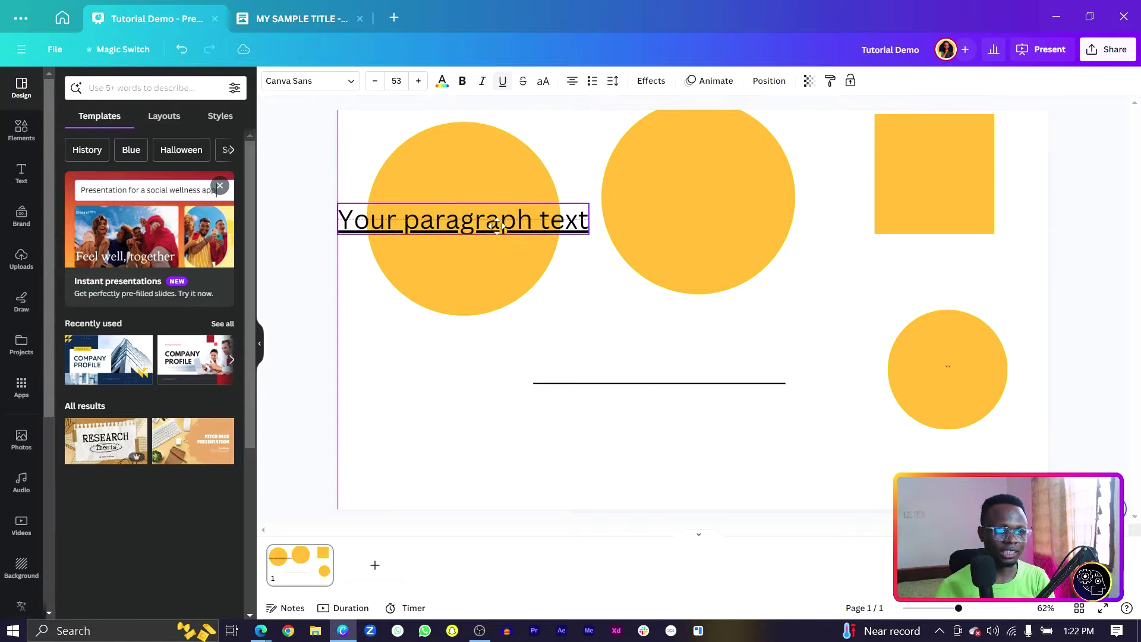
# Shift the paragraph text backward and forward in the layer order, leaving it behind the original large circle.
pyautogui.hotkey('ctrl', '[')
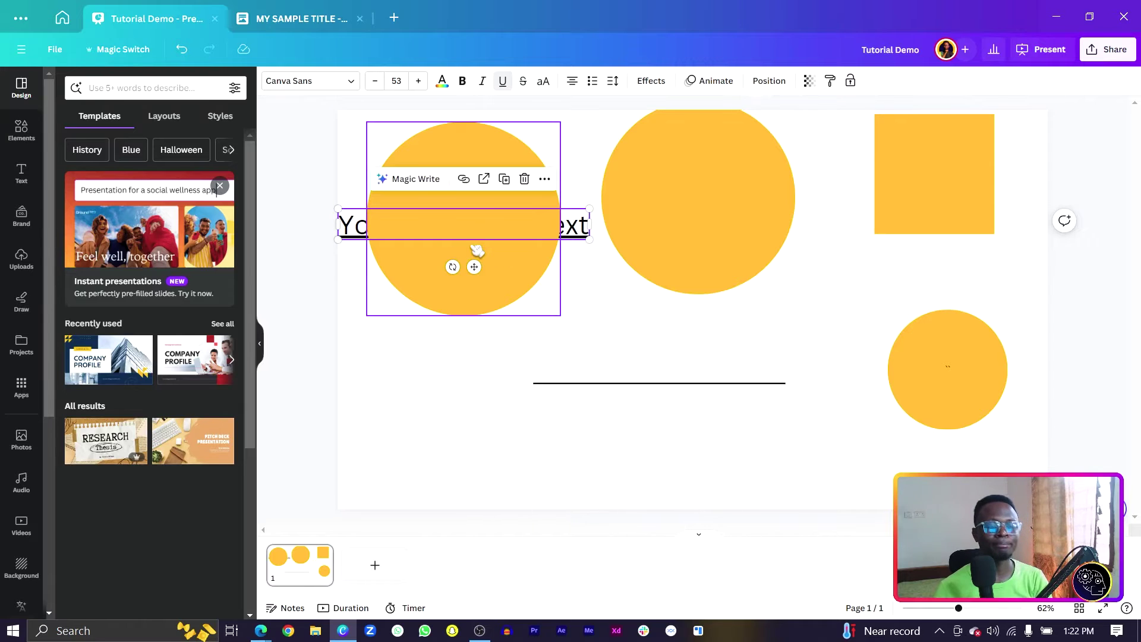
pyautogui.hotkey('ctrl', ']')
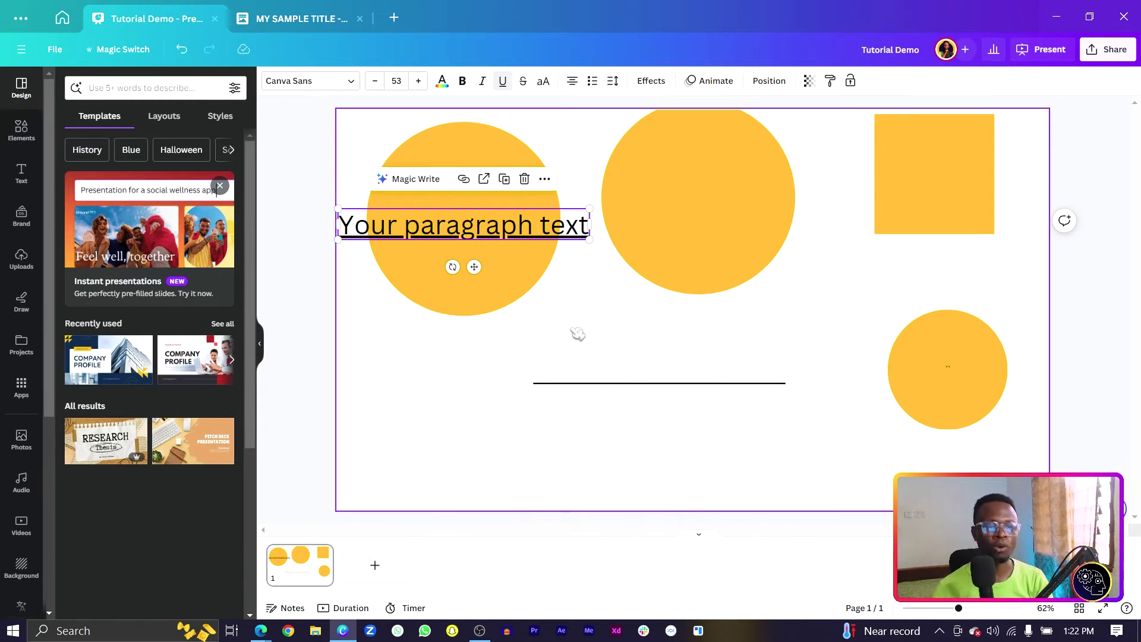
pyautogui.hotkey('ctrl', '[')
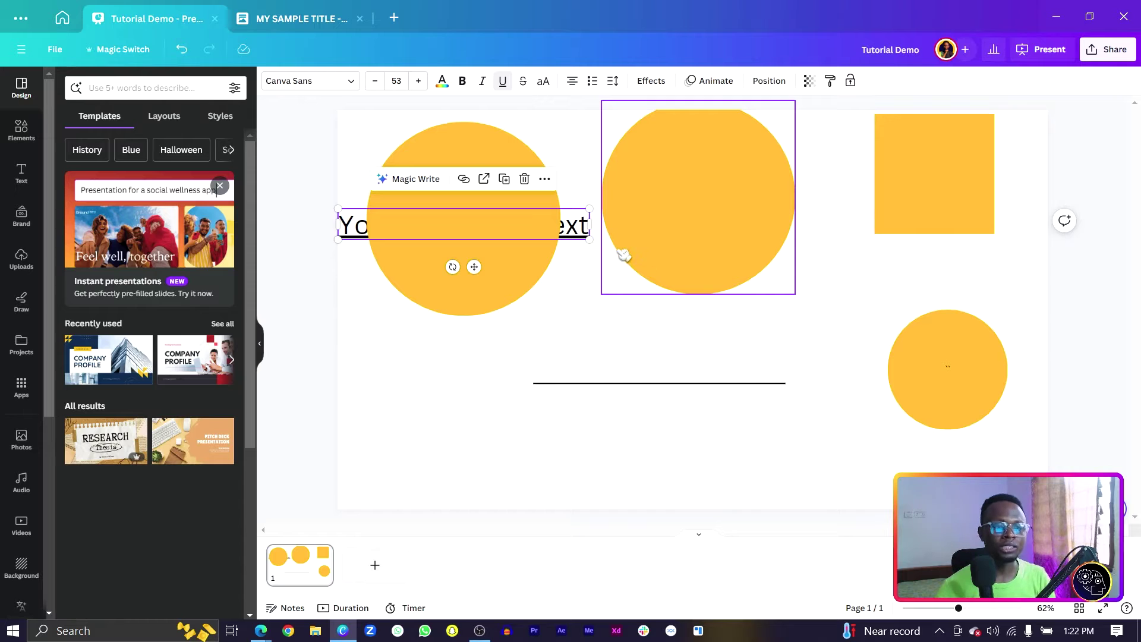
# Move the duplicated large circle so it overlaps the original and fill it with the solid purple-pink default colour.
pyautogui.moveTo(624, 247); pyautogui.dragTo(446, 236)
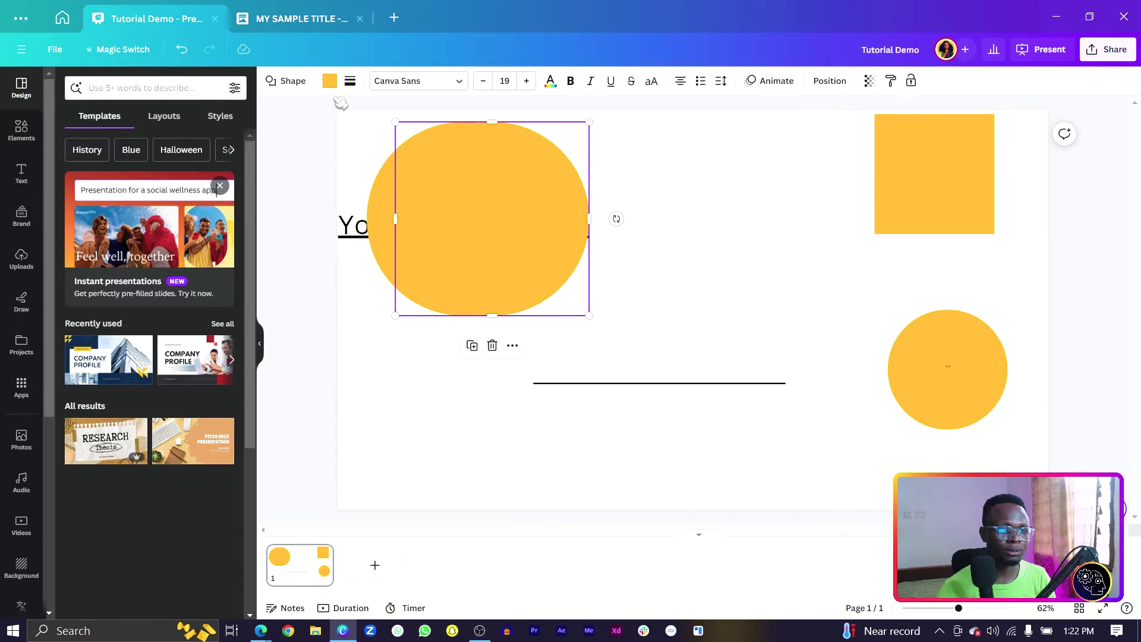
pyautogui.click(158, 357)
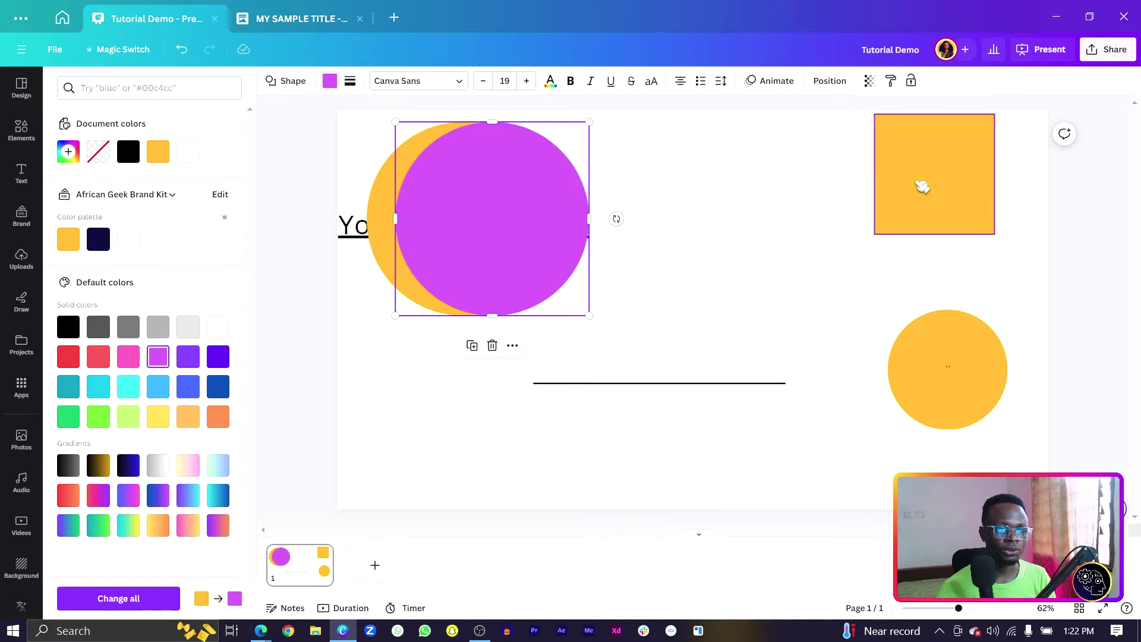
# Fill the square, moved onto the overlapping large circles, with the solid orange default colour, and delete the horizontal line.
pyautogui.moveTo(915, 181); pyautogui.dragTo(425, 230)
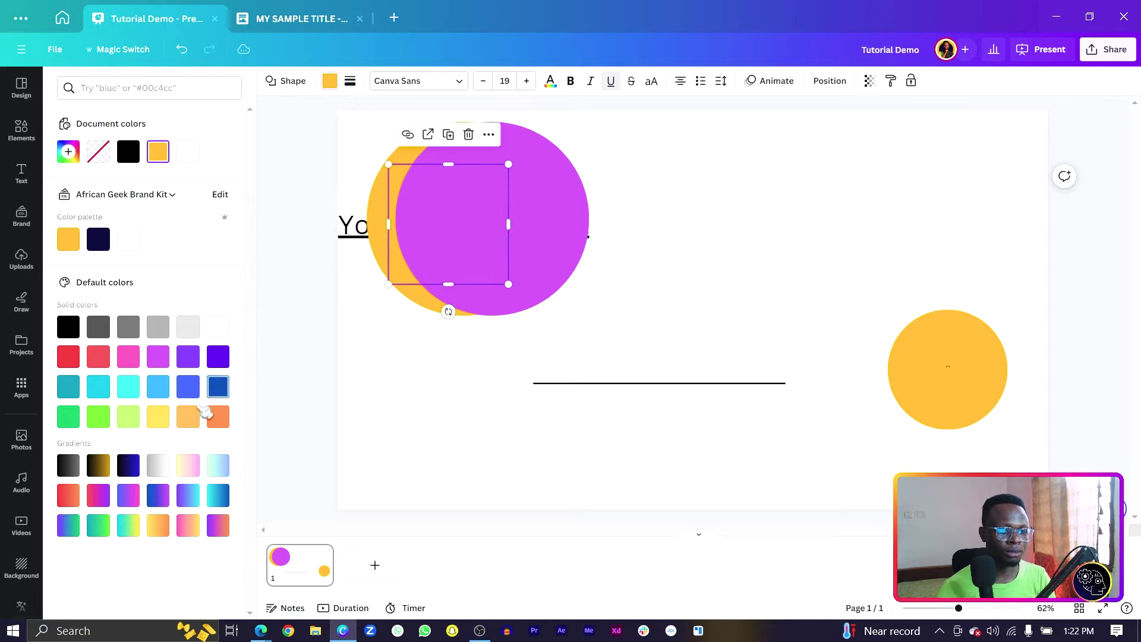
pyautogui.click(218, 416)
pyautogui.click(675, 383)
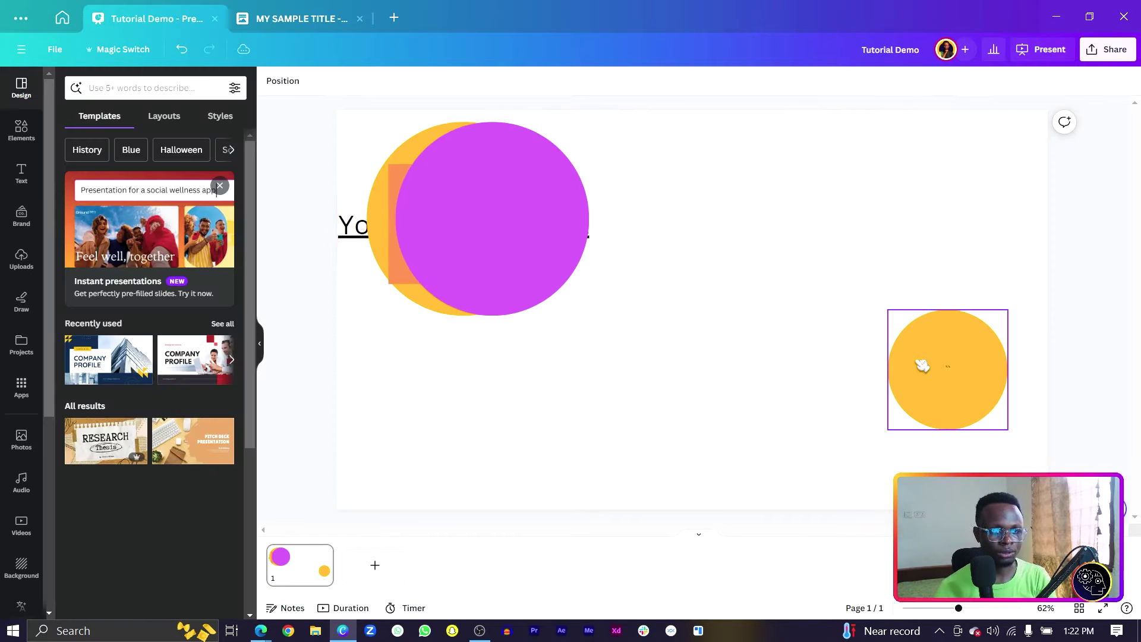
# Move the small yellow circle onto the large purple circle and fill it with the solid orange default colour.
pyautogui.moveTo(922, 365); pyautogui.dragTo(471, 196)
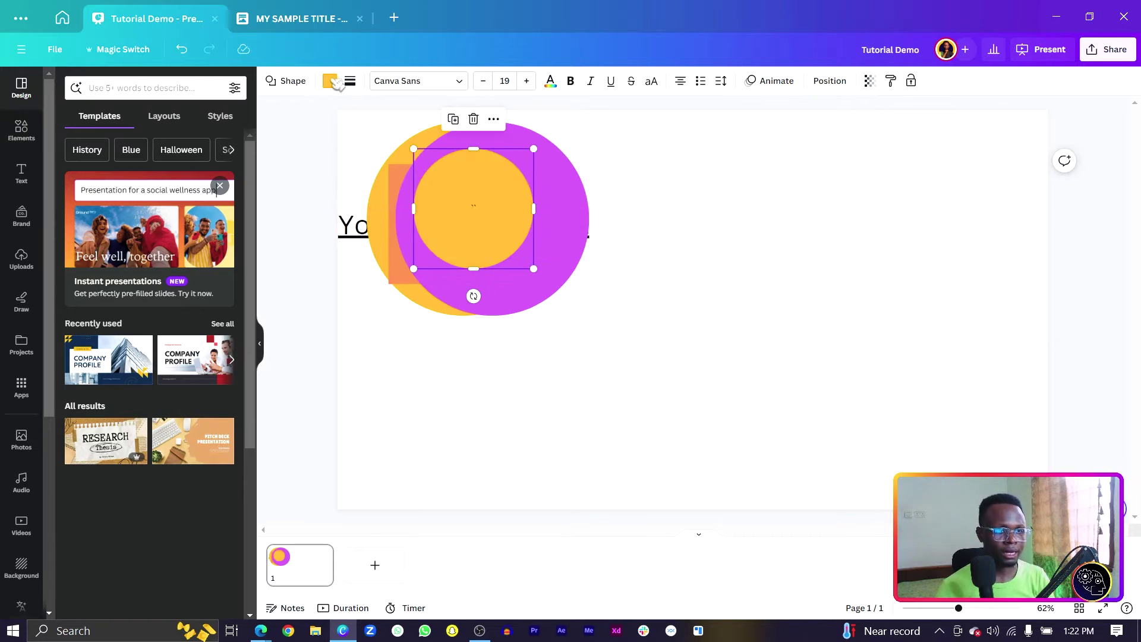
pyautogui.click(329, 80)
pyautogui.click(215, 447)
# Select all the overlapping shapes with the paragraph text and move them together to the middle of the slide.
pyautogui.moveTo(650, 428); pyautogui.dragTo(357, 143)
pyautogui.moveTo(430, 213); pyautogui.dragTo(647, 278)
pyautogui.press('Escape')
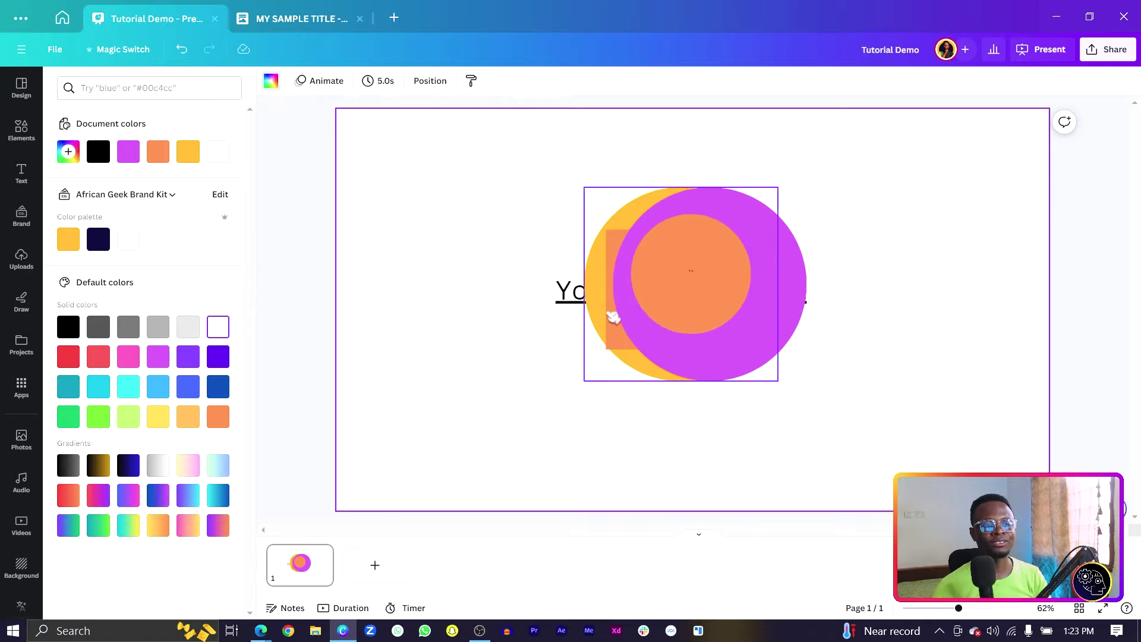
# Bring the small orange circle to the very front, and send it behind every other element.
pyautogui.click(706, 305)
pyautogui.press('alt')
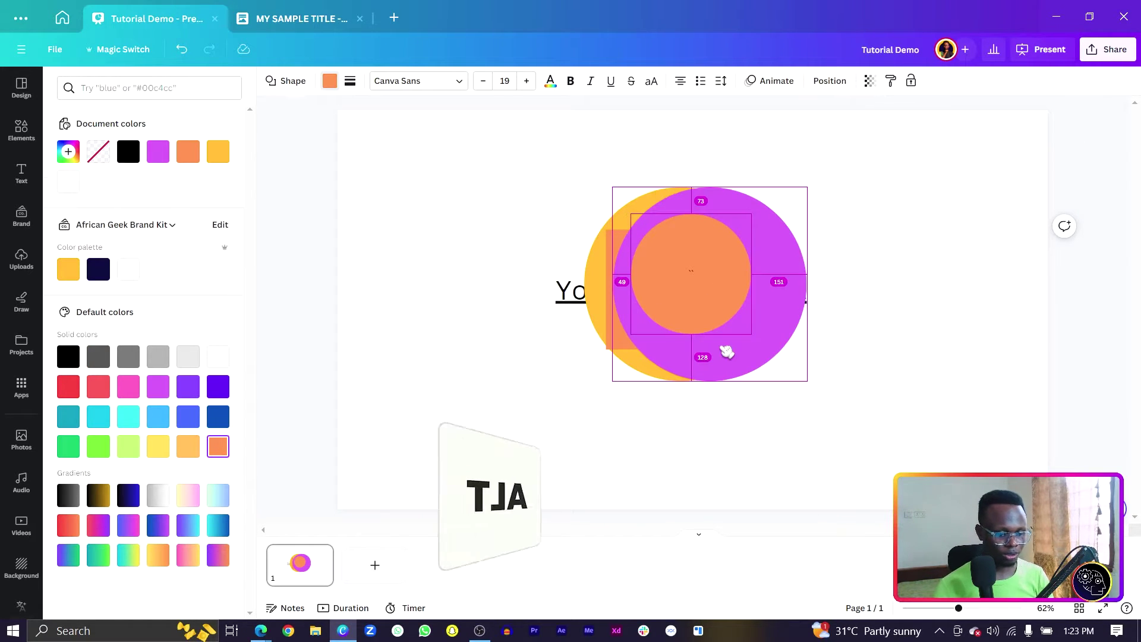
pyautogui.press('ctrl')
pyautogui.hotkey('ctrl', 'alt', ']')
pyautogui.hotkey('ctrl', 'alt', '[')
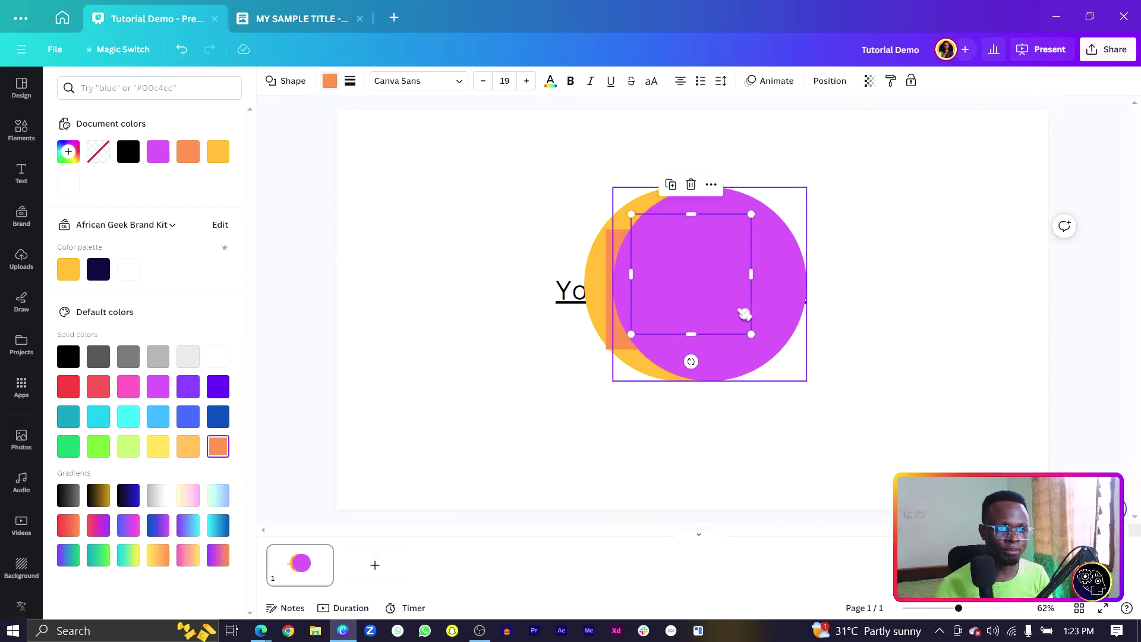
# Show the layer order for the large purple circle, send it to the very back and bring it to the very front.
pyautogui.rightClick(697, 310)
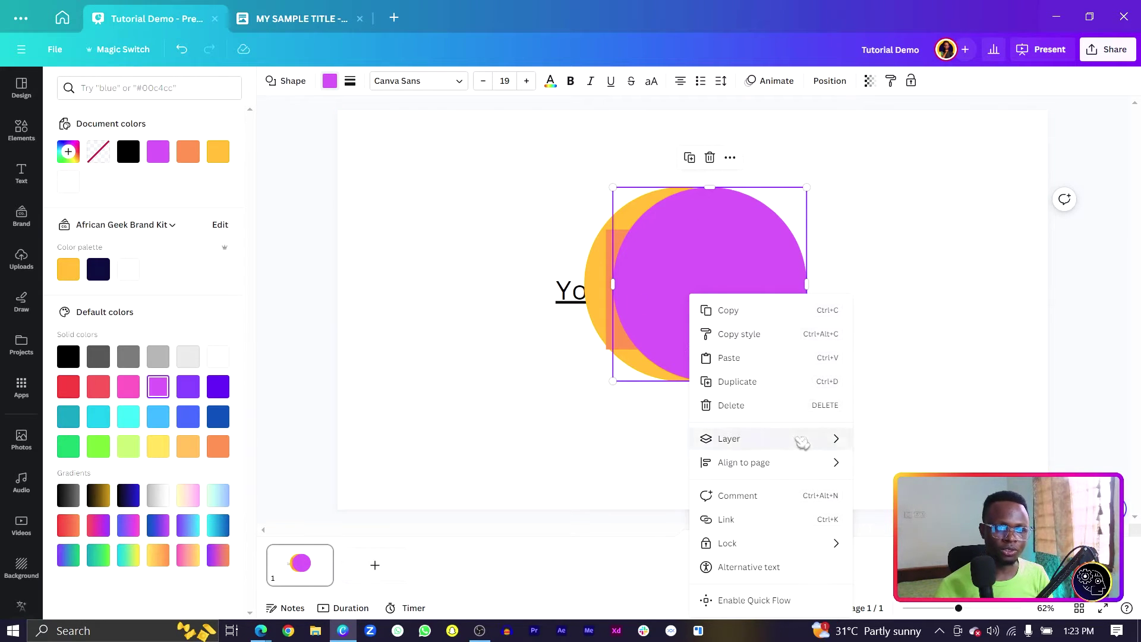
pyautogui.click(886, 533)
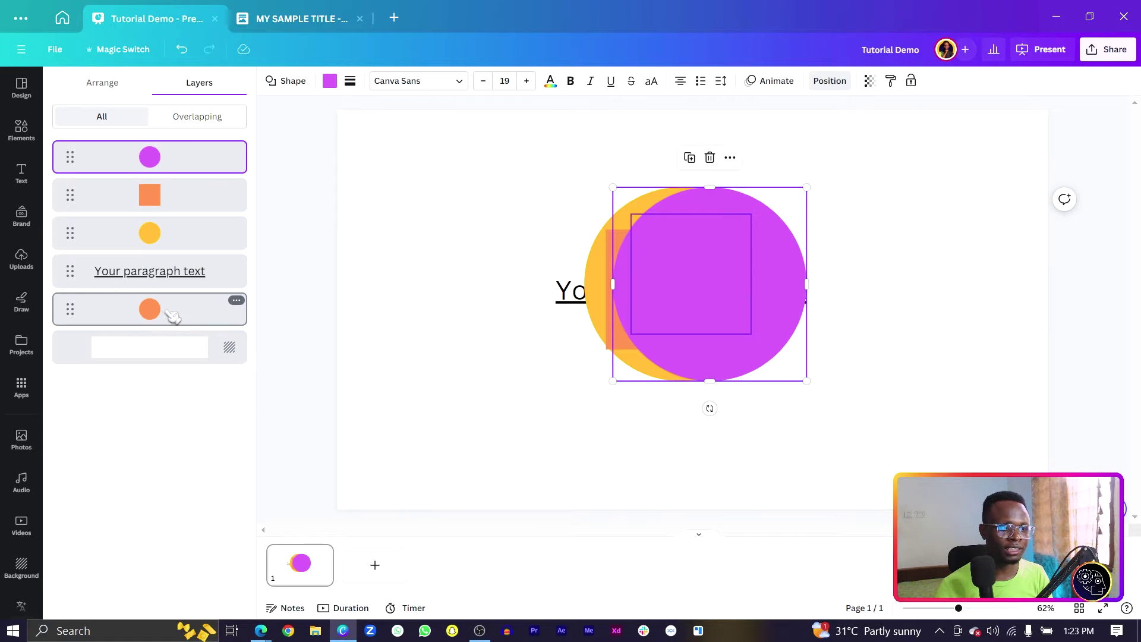
pyautogui.click(148, 346)
pyautogui.click(722, 335)
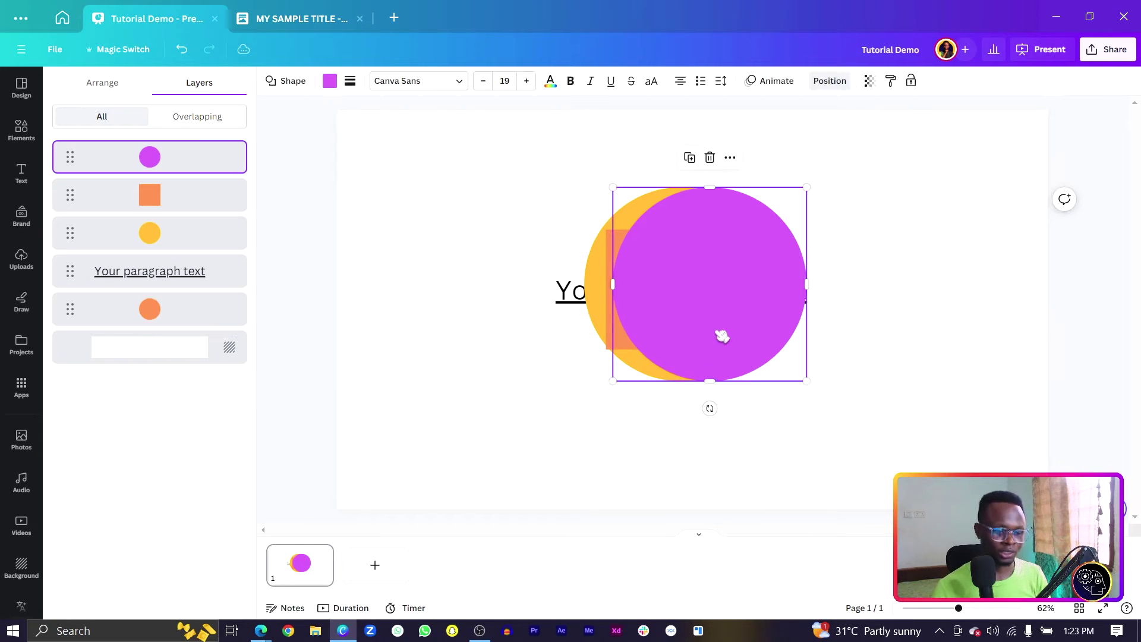
pyautogui.hotkey('ctrl', 'alt', '[')
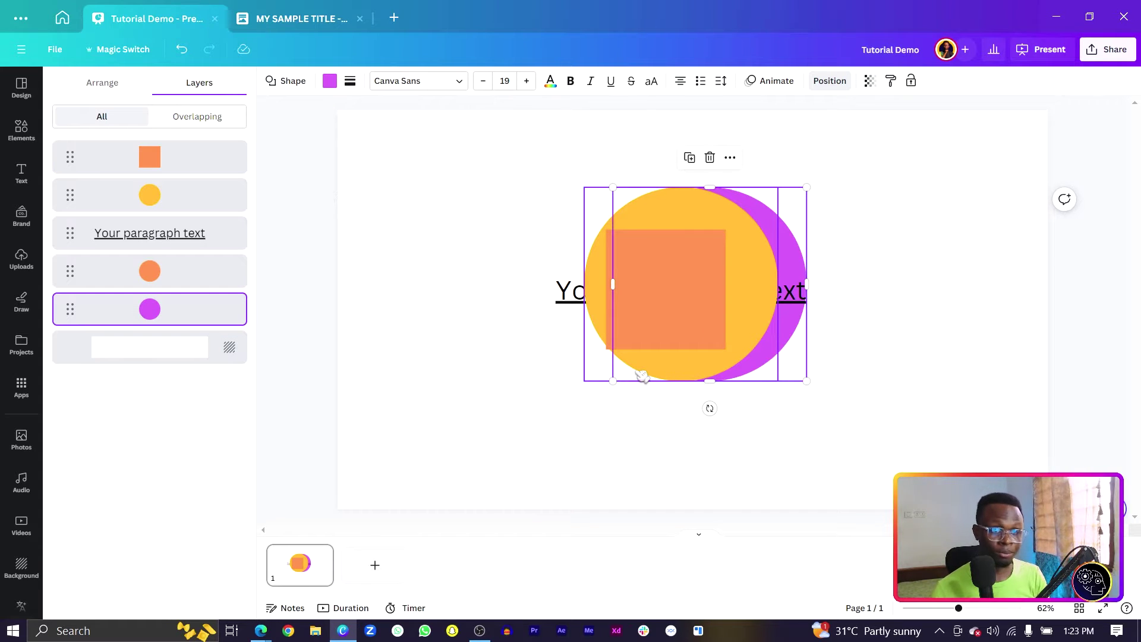
pyautogui.hotkey('ctrl', 'alt', ']')
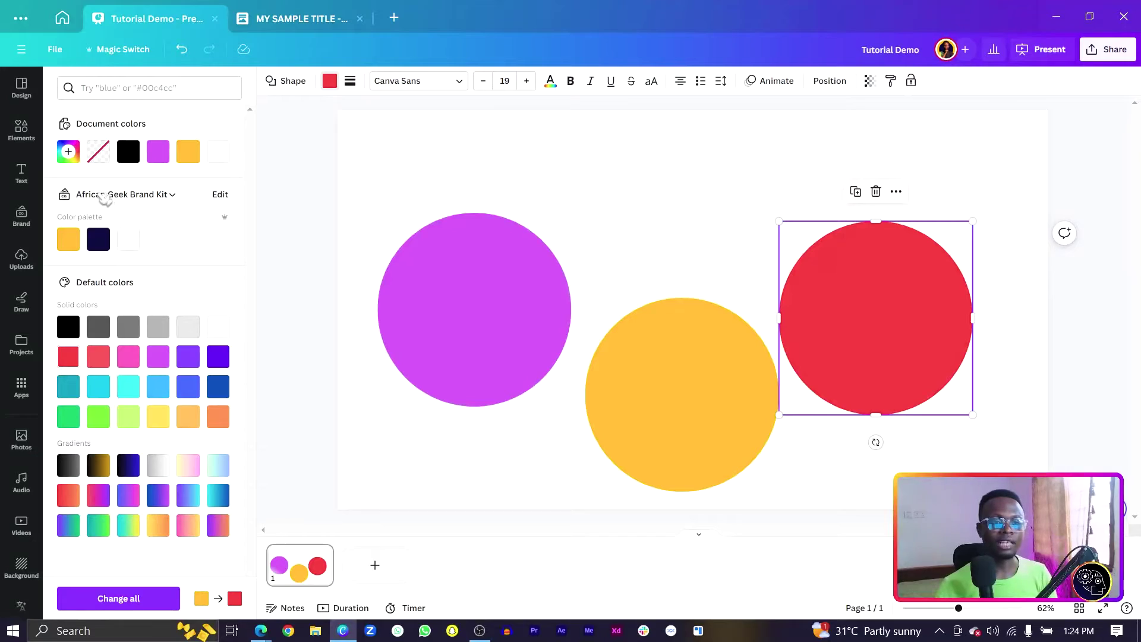
# Tidy up the three large circles into an evenly spaced row and centre the row on the slide.
pyautogui.moveTo(355, 129); pyautogui.dragTo(1063, 509)
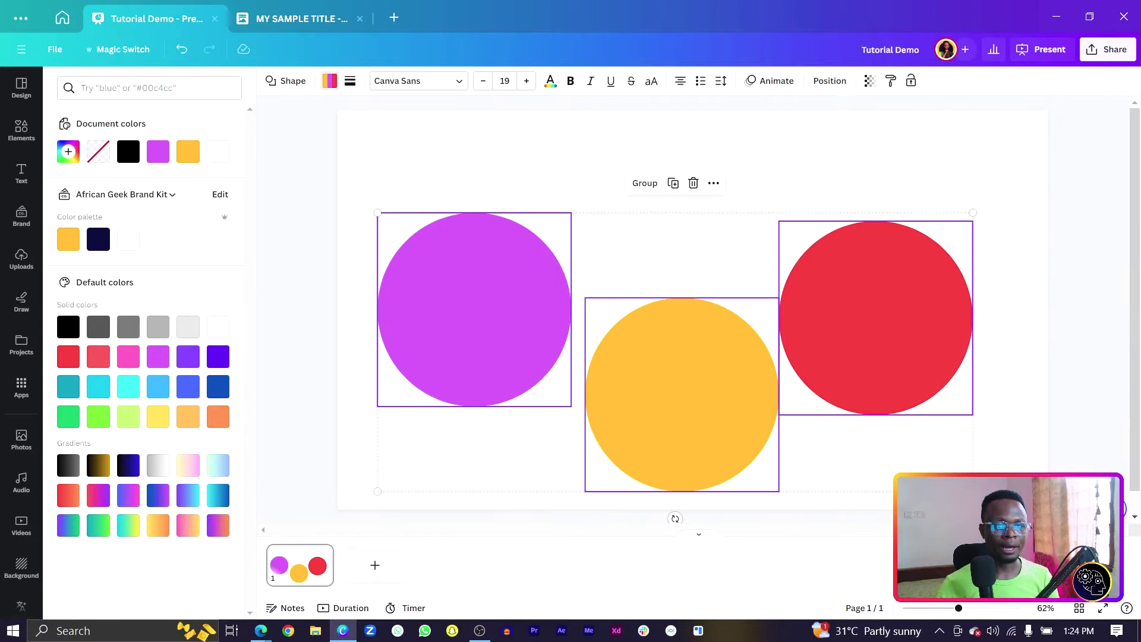
pyautogui.hotkey('alt', 'shift')
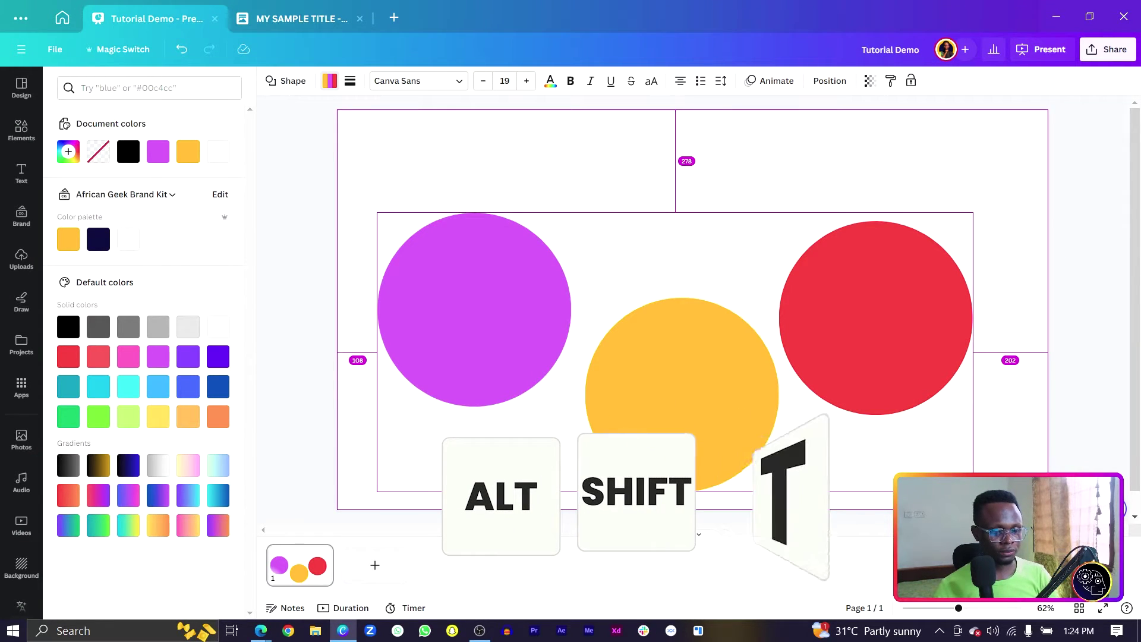
pyautogui.hotkey('alt', 'shift', 't')
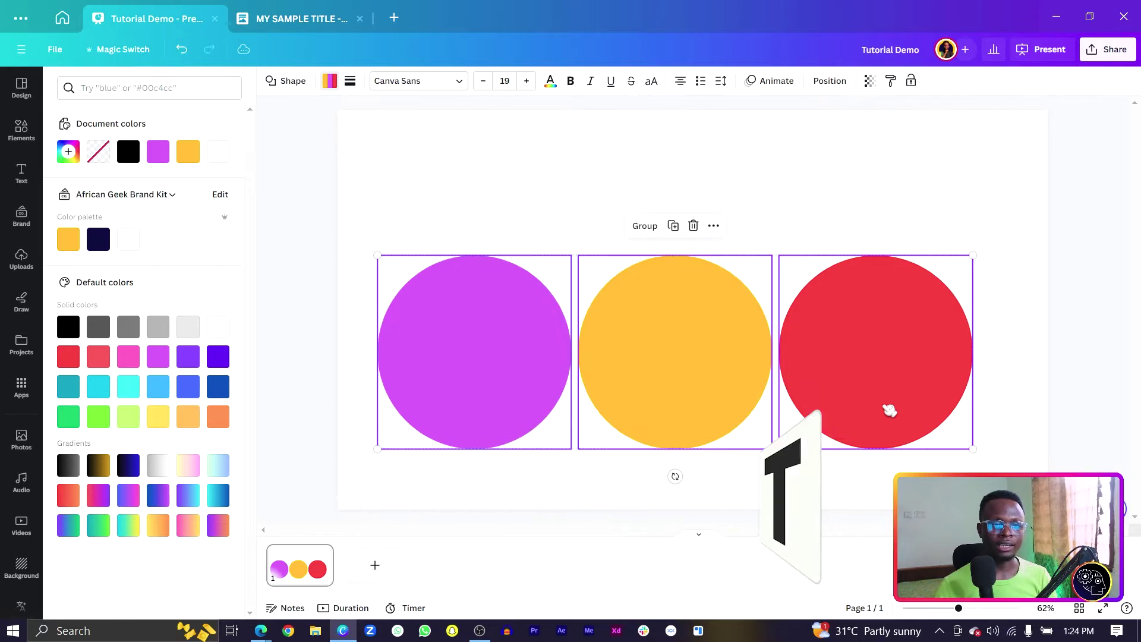
pyautogui.moveTo(886, 408); pyautogui.dragTo(899, 364)
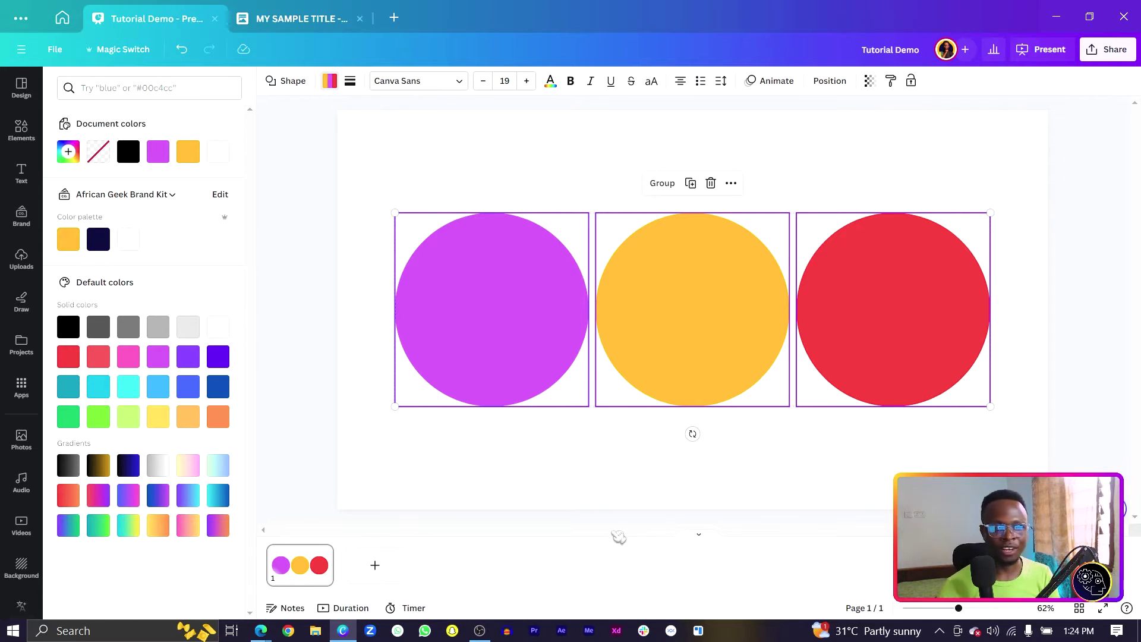
# Cycle the selection through the circles on the slide, starting from the purple one.
pyautogui.click(446, 285)
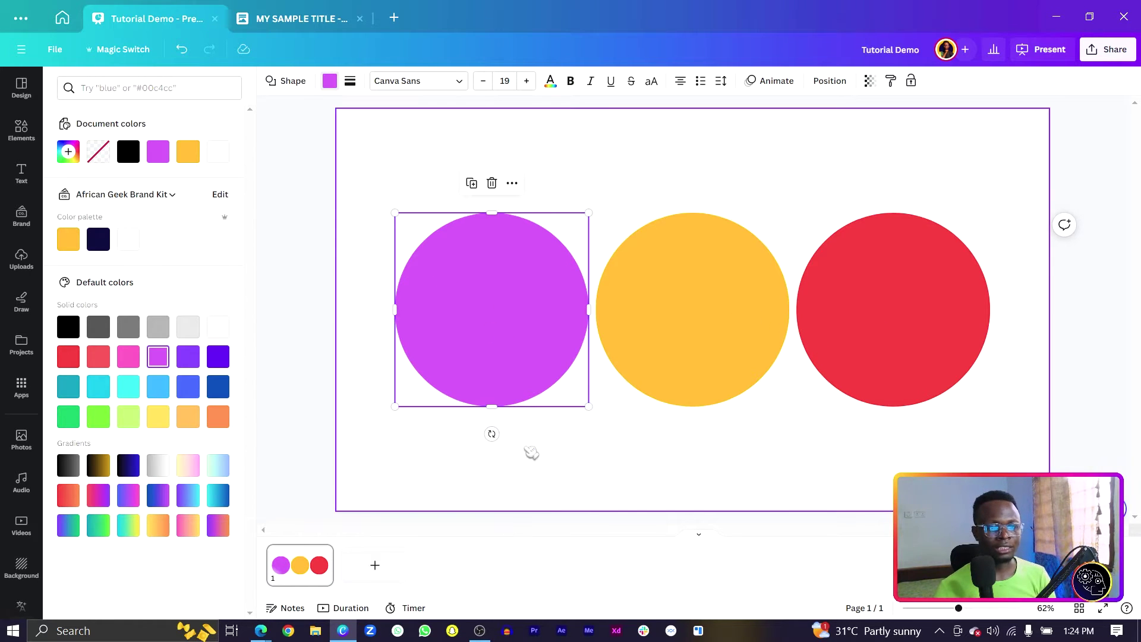
pyautogui.press('Tab')
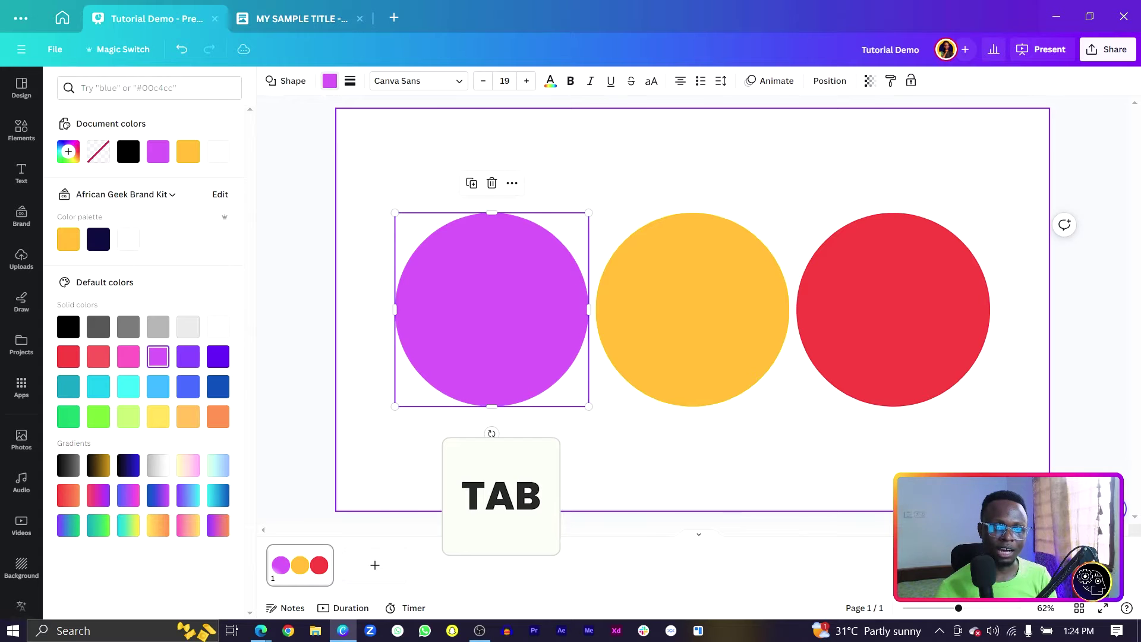
pyautogui.press('Tab')
pyautogui.press('Tab')
pyautogui.press('Tab')
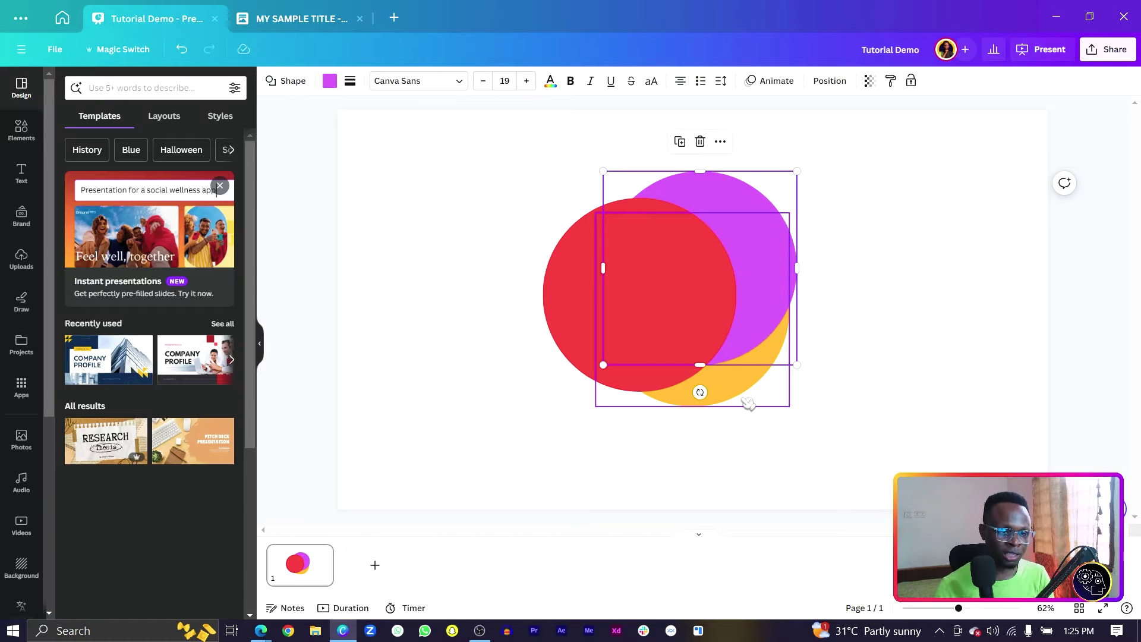
# Select the yellow circle hidden beneath the overlapping red and purple circles without moving any of them.
pyautogui.click(867, 351)
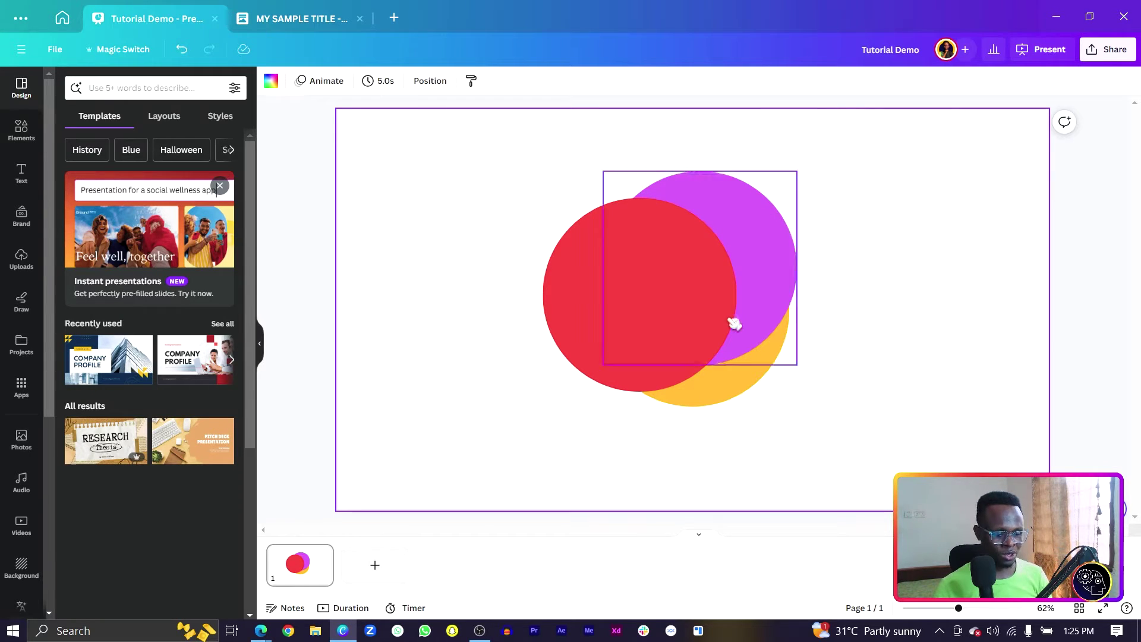
pyautogui.press('ctrl')
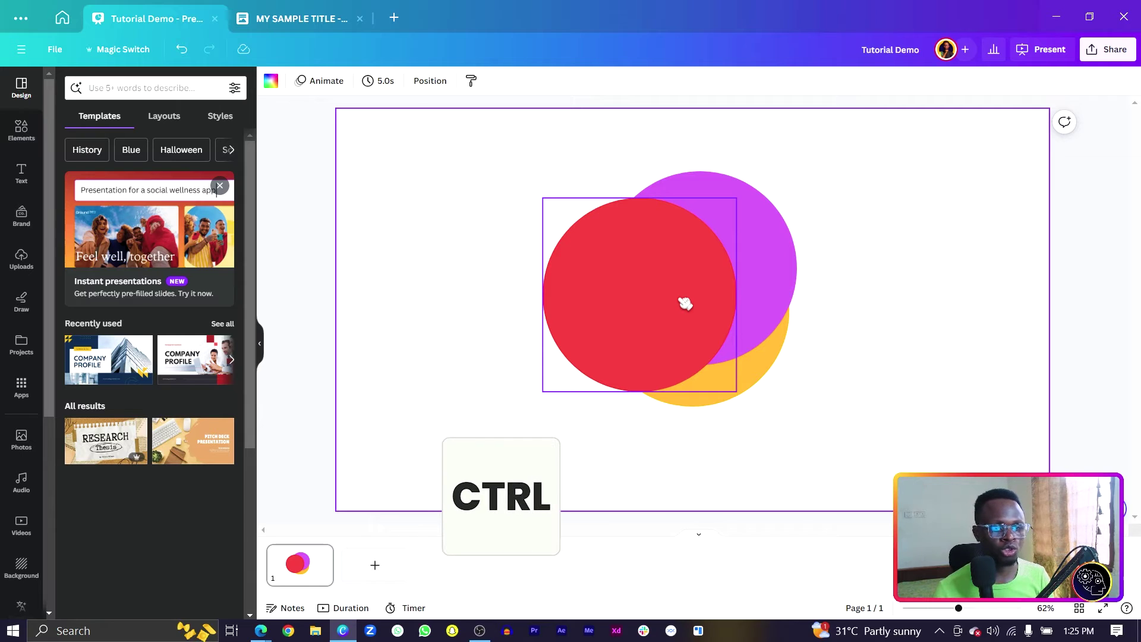
pyautogui.click(685, 303)
pyautogui.keyDown('ctrl'); pyautogui.click(684, 304); pyautogui.keyUp('ctrl')
pyautogui.keyDown('ctrl'); pyautogui.click(683, 304); pyautogui.keyUp('ctrl')
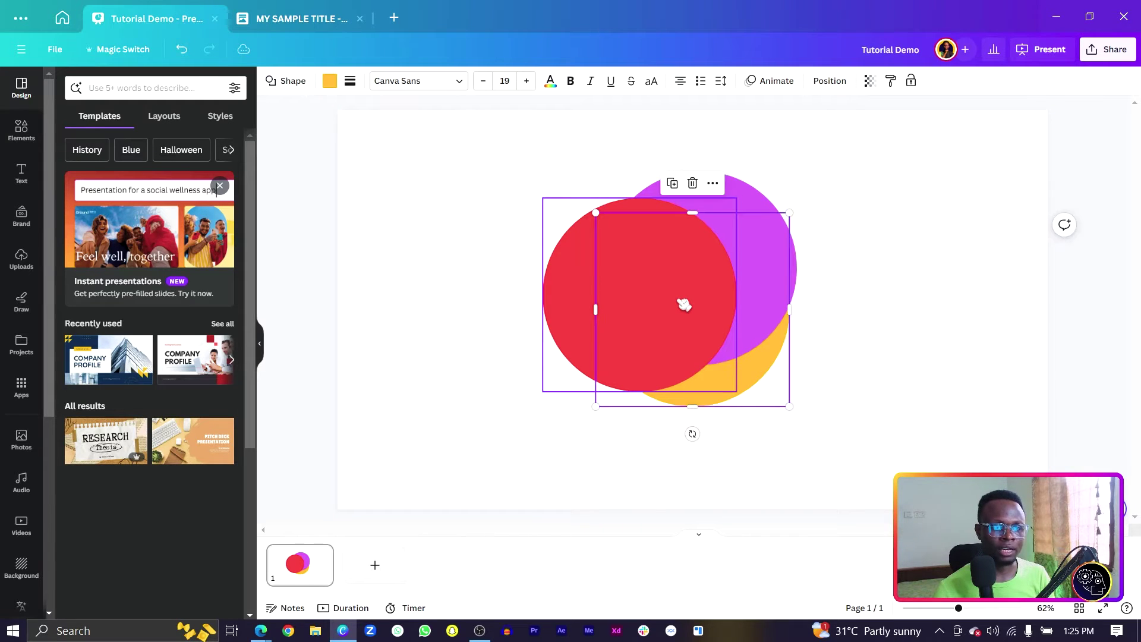
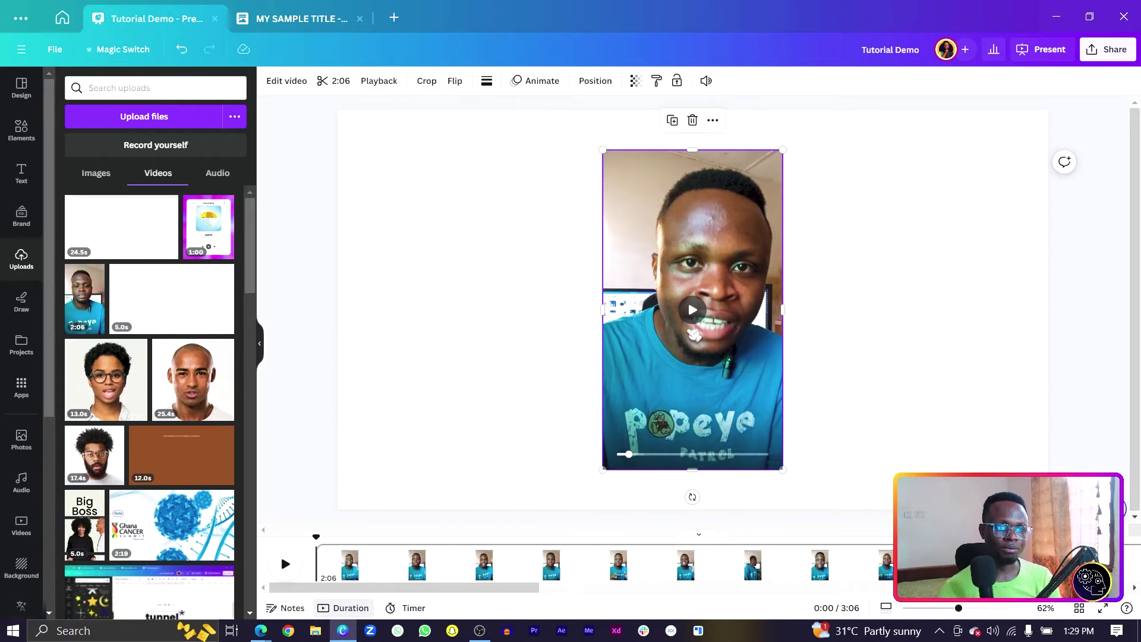
# Play and pause the portrait video on the slide and mute its audio.
pyautogui.click(693, 310)
pyautogui.click(692, 309)
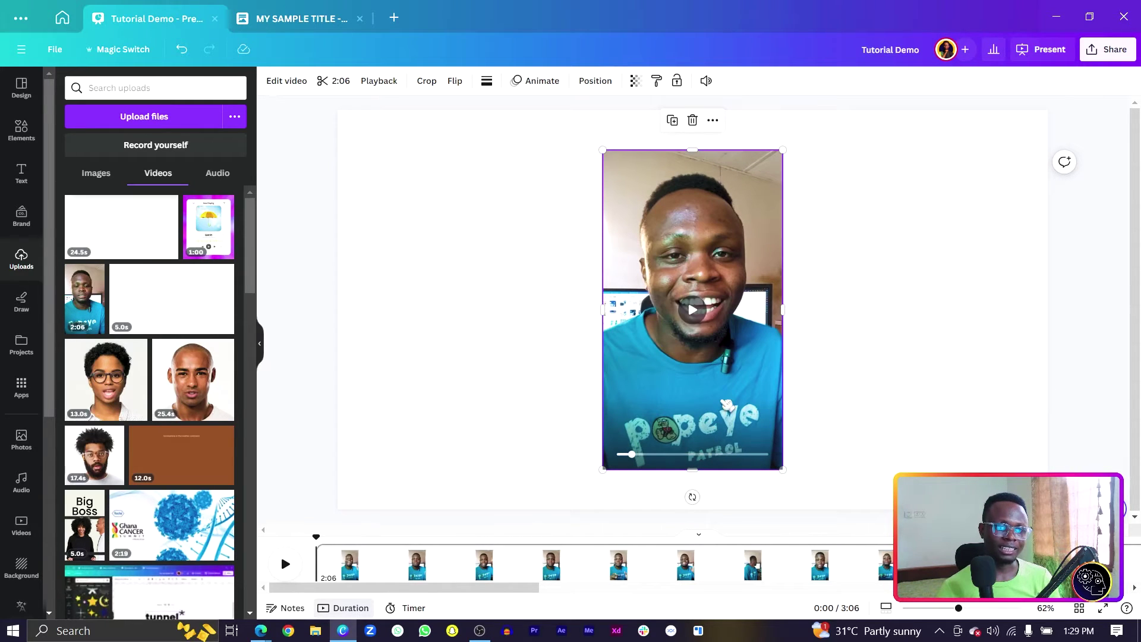
pyautogui.click(690, 319)
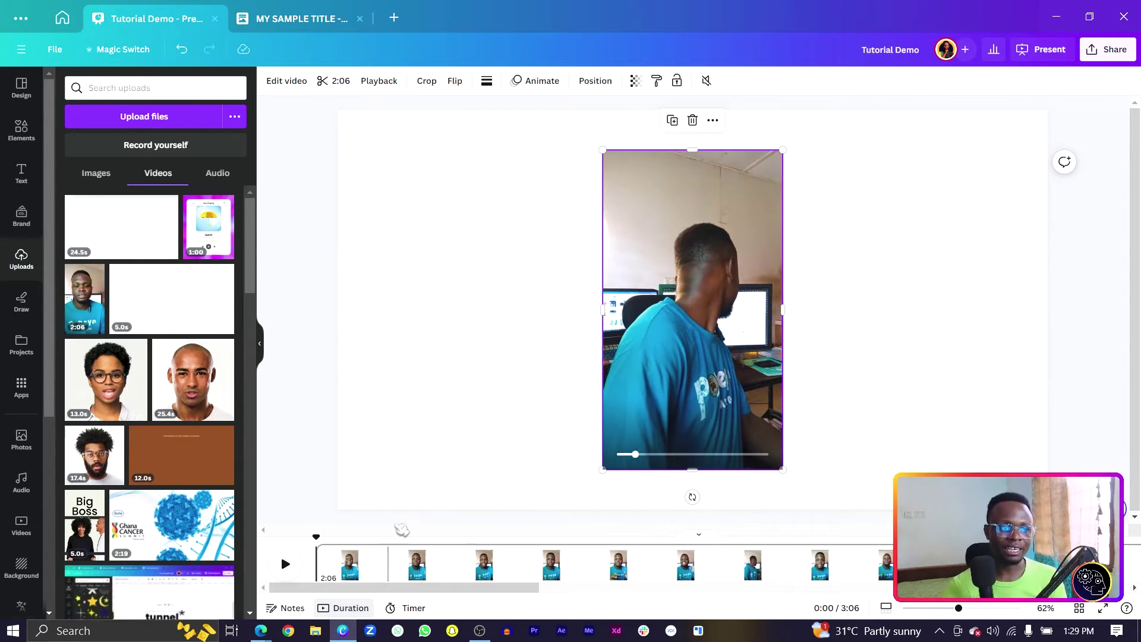
# Delete the portrait video's page from the timeline.
pyautogui.click(366, 574)
pyautogui.press('Delete')
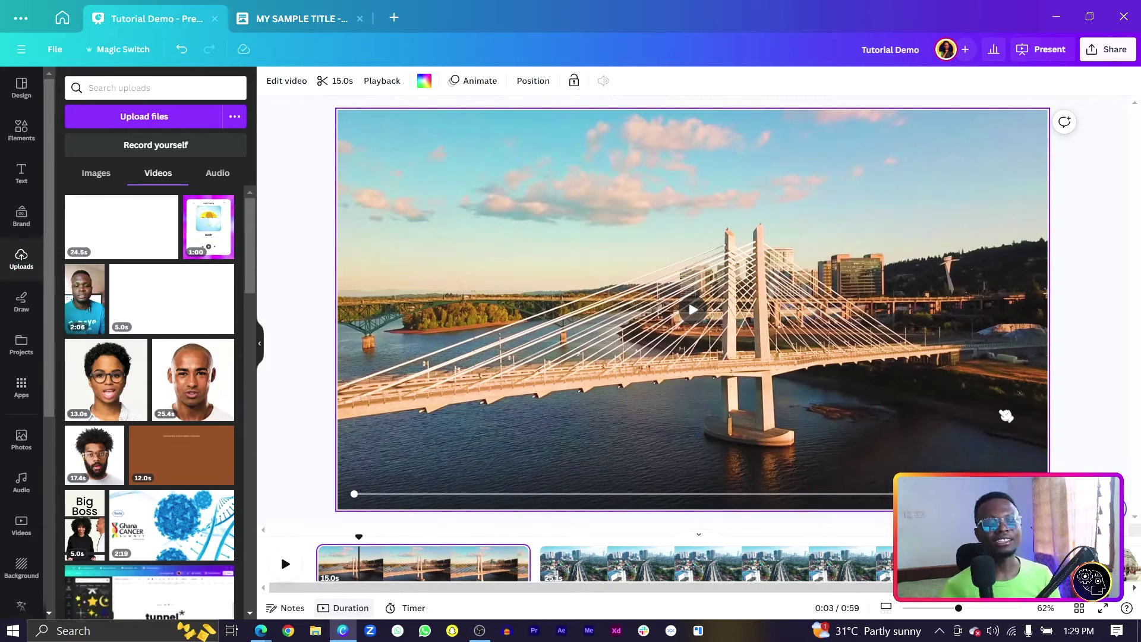
# Split the bridge clip at 6.8 s on the timeline and delete its second part.
pyautogui.click(358, 539)
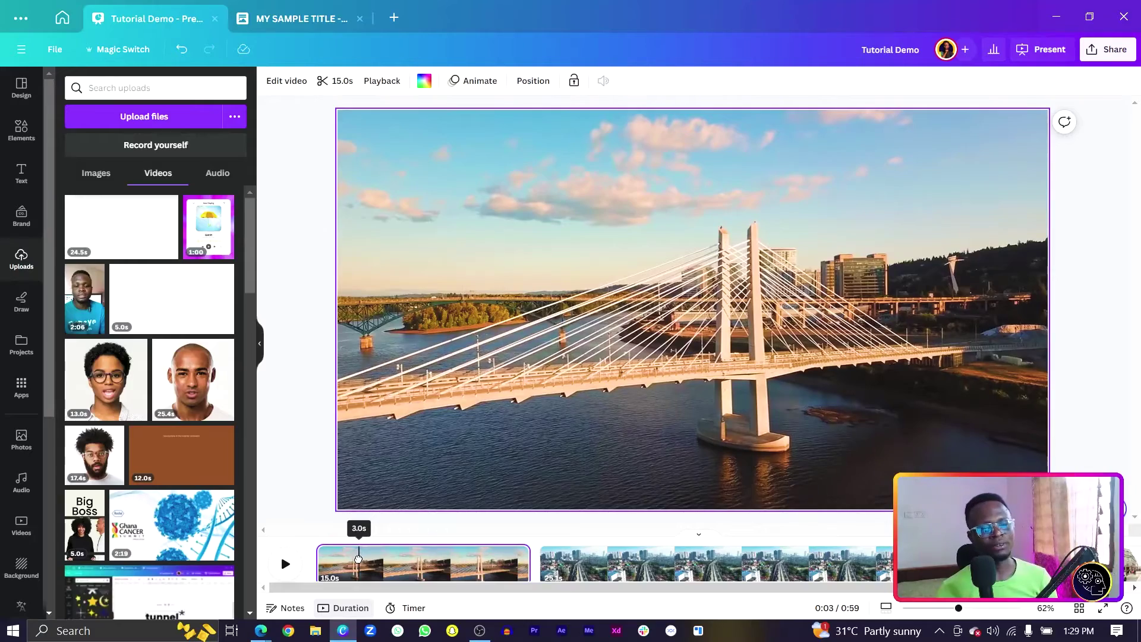
pyautogui.moveTo(358, 558); pyautogui.dragTo(413, 555)
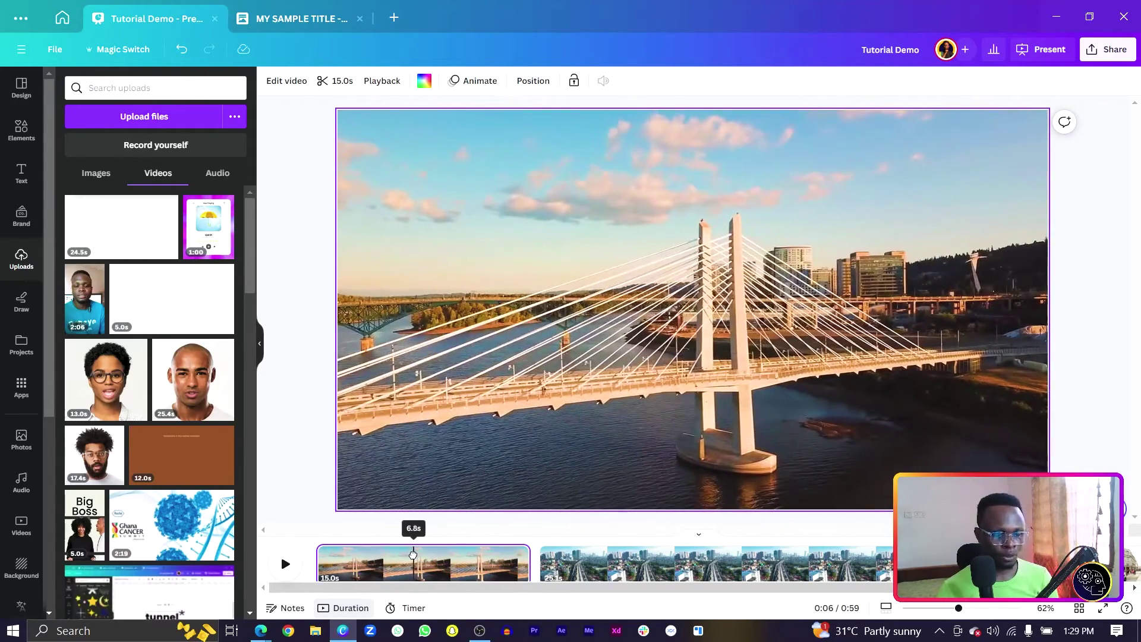
pyautogui.press('s')
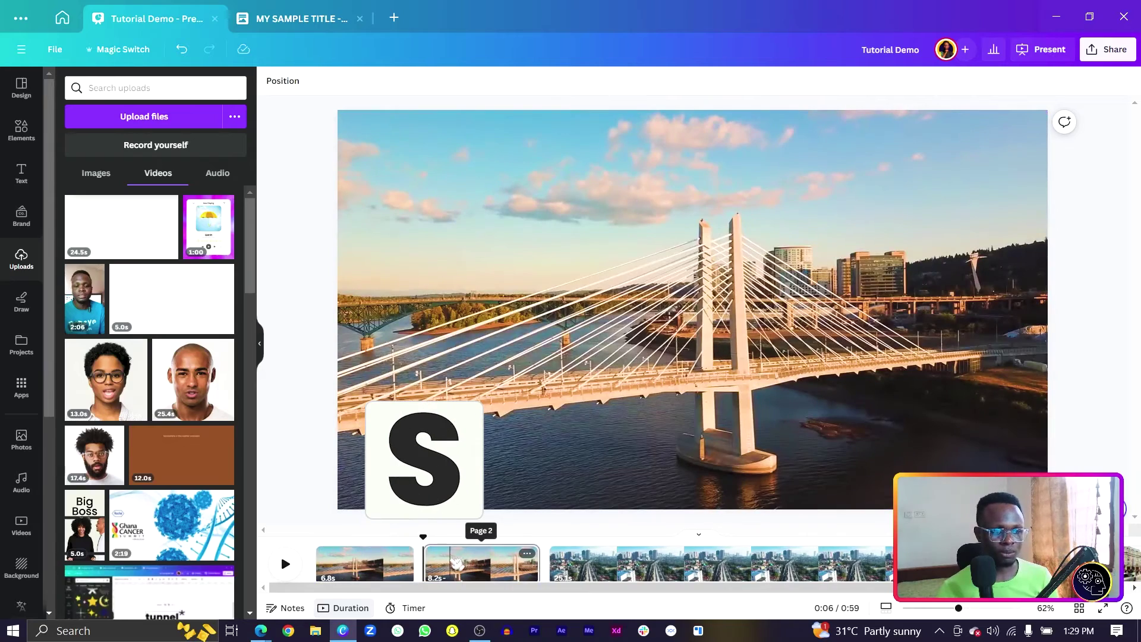
pyautogui.press('Delete')
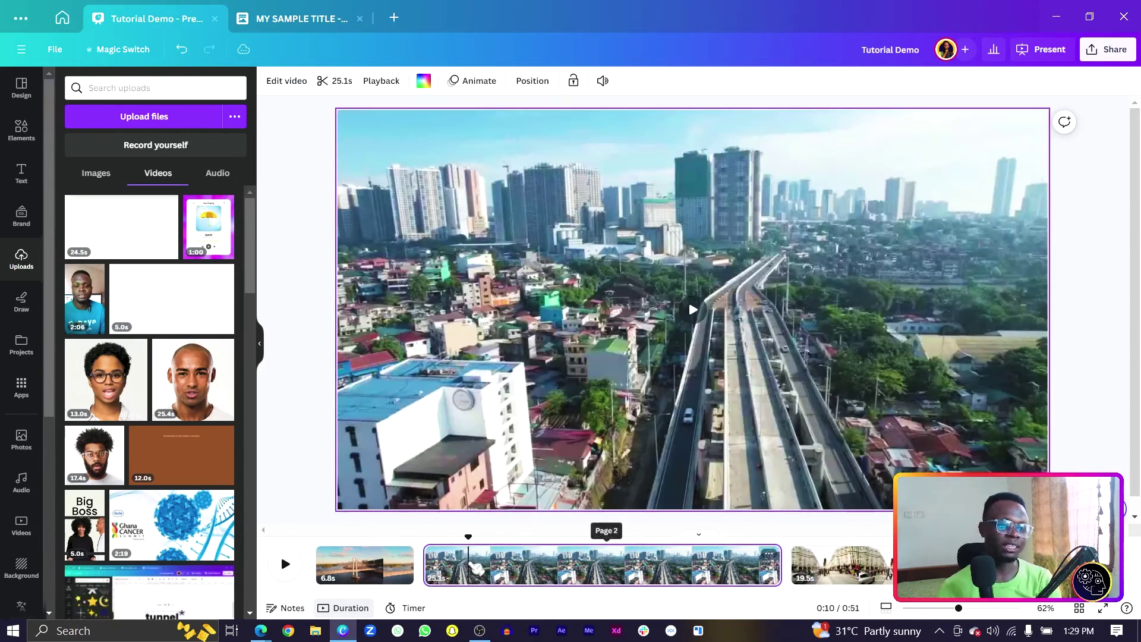
# Move the city highway clip ahead of the bridge clip on the timeline and lock it.
pyautogui.moveTo(467, 539); pyautogui.dragTo(377, 539)
pyautogui.moveTo(375, 487); pyautogui.dragTo(442, 519)
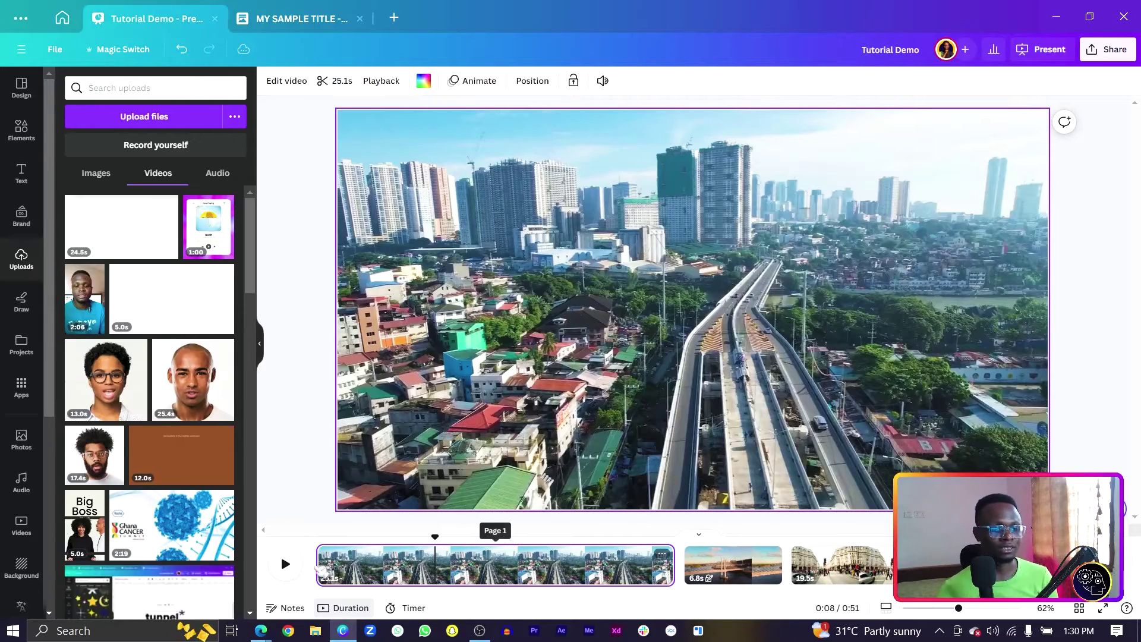
pyautogui.click(394, 584)
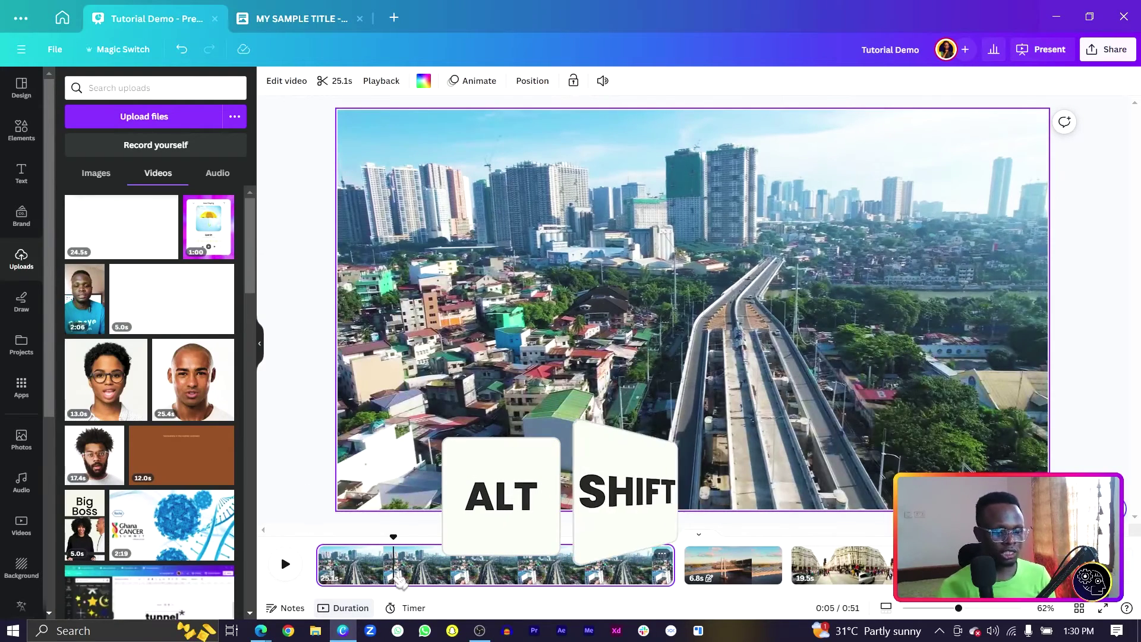
pyautogui.hotkey('alt', 'shift', 'l')
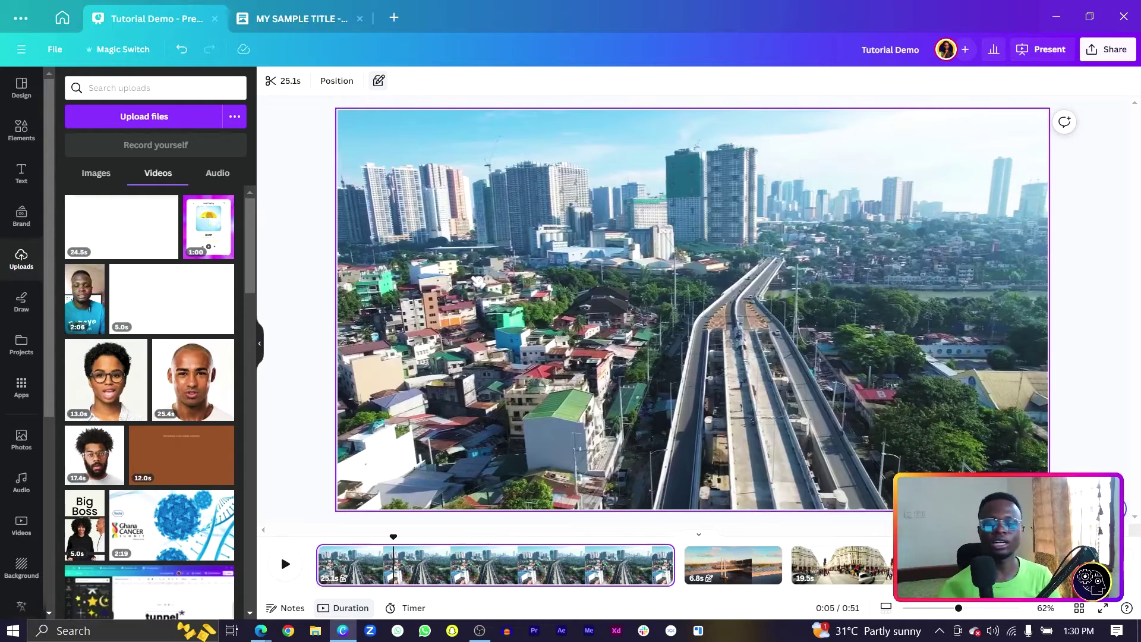
# Play and pause the locked city highway video on the slide.
pyautogui.moveTo(484, 267)
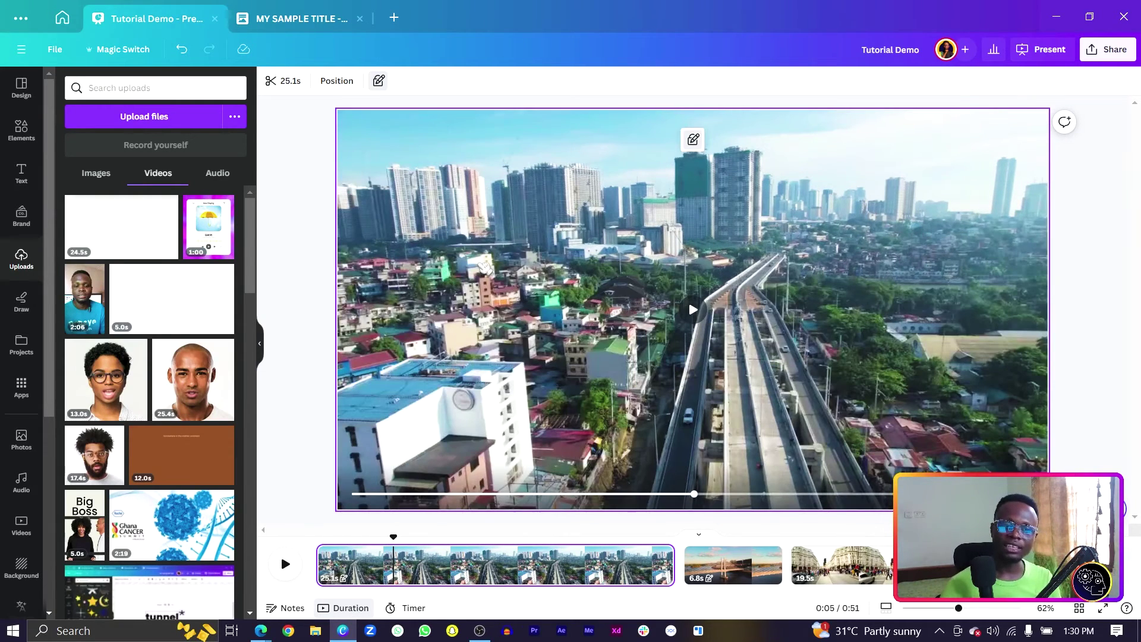
pyautogui.click(700, 309)
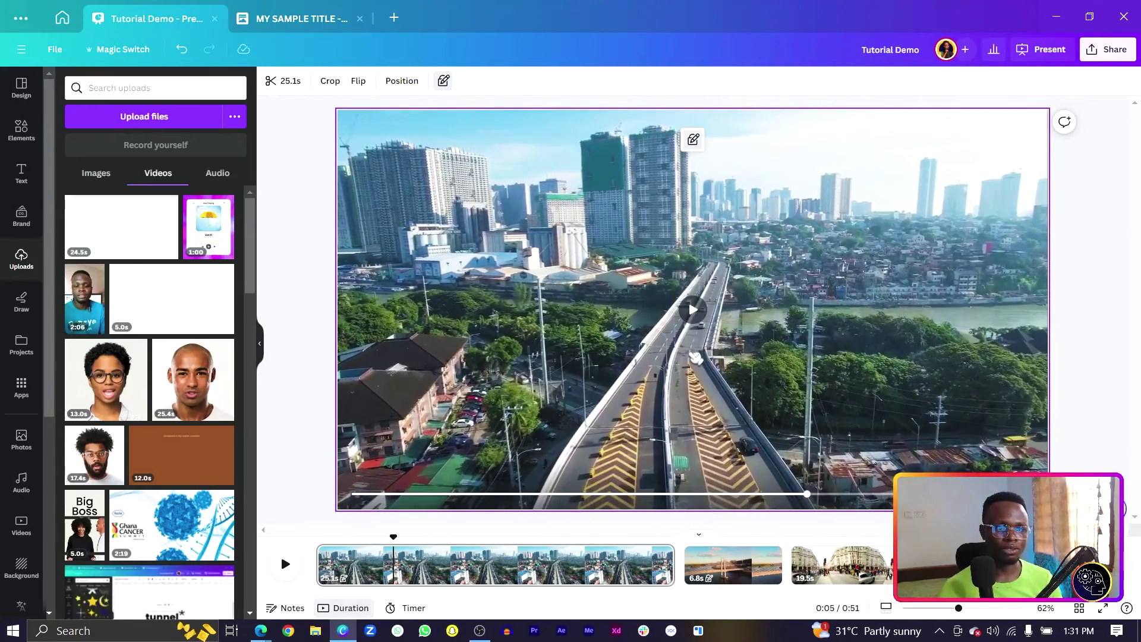
pyautogui.click(695, 357)
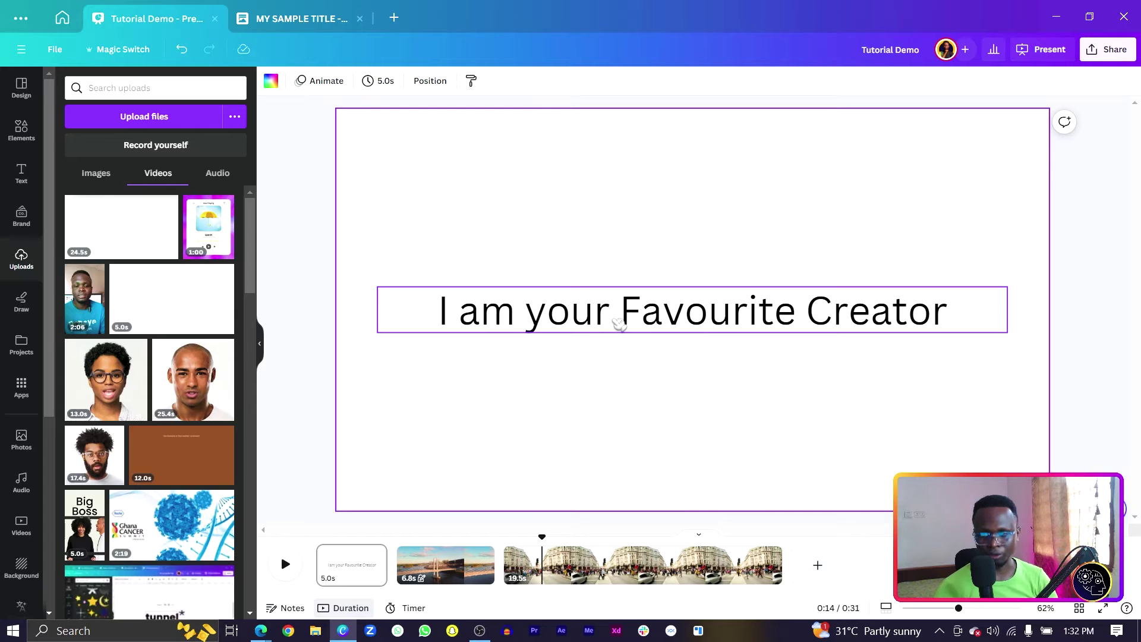
# Convert the slide's text line "I am your Favourite Creator" to uppercase.
pyautogui.click(734, 330)
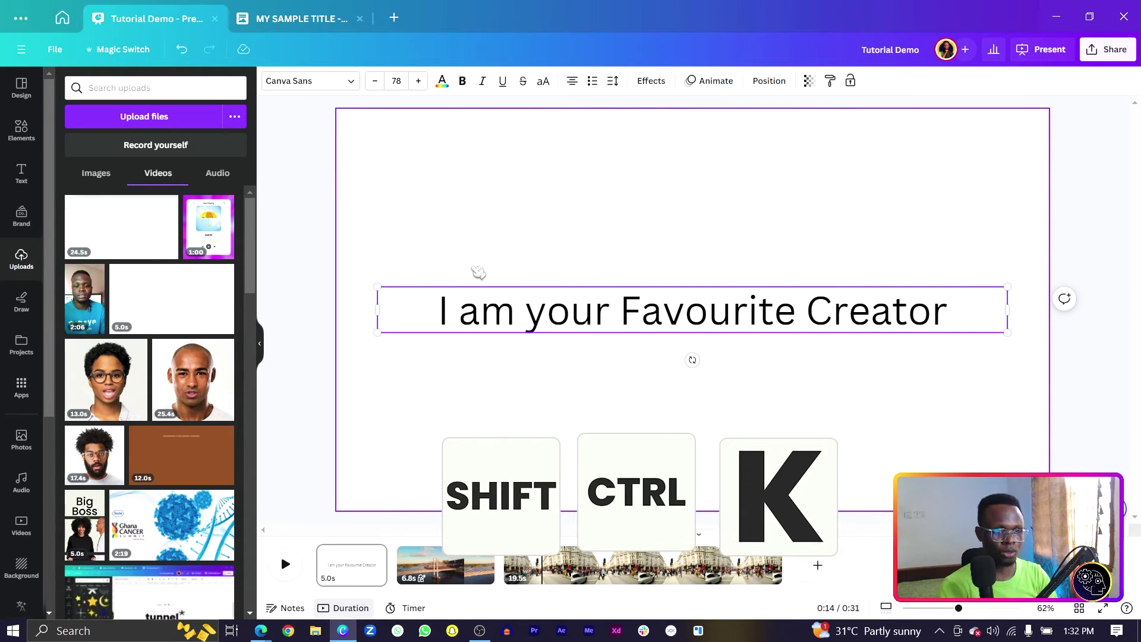
pyautogui.hotkey('ctrl', 'shift', 'k')
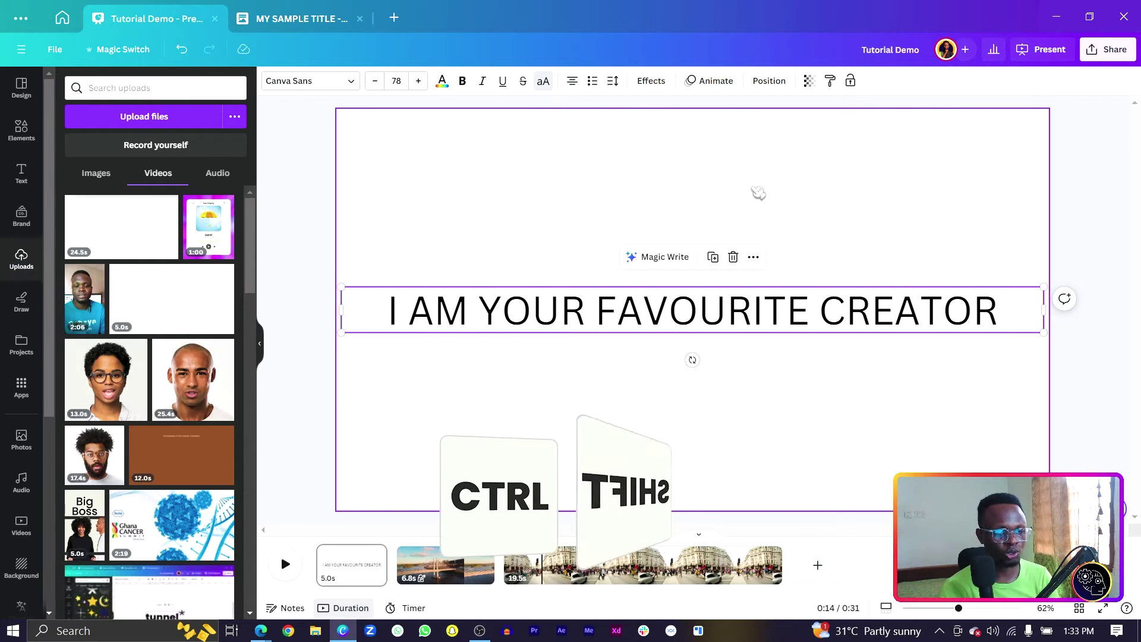
# Try left, centre and right alignment on the uppercase text line.
pyautogui.hotkey('ctrl', 'shift', 'l')
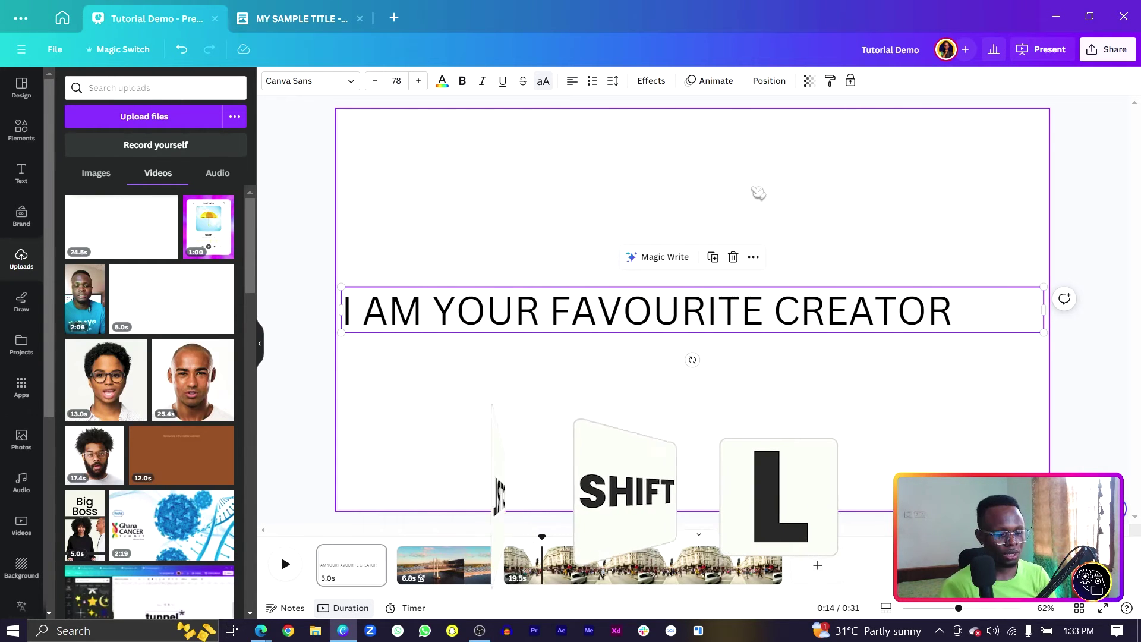
pyautogui.hotkey('ctrl', 'shift', 'c')
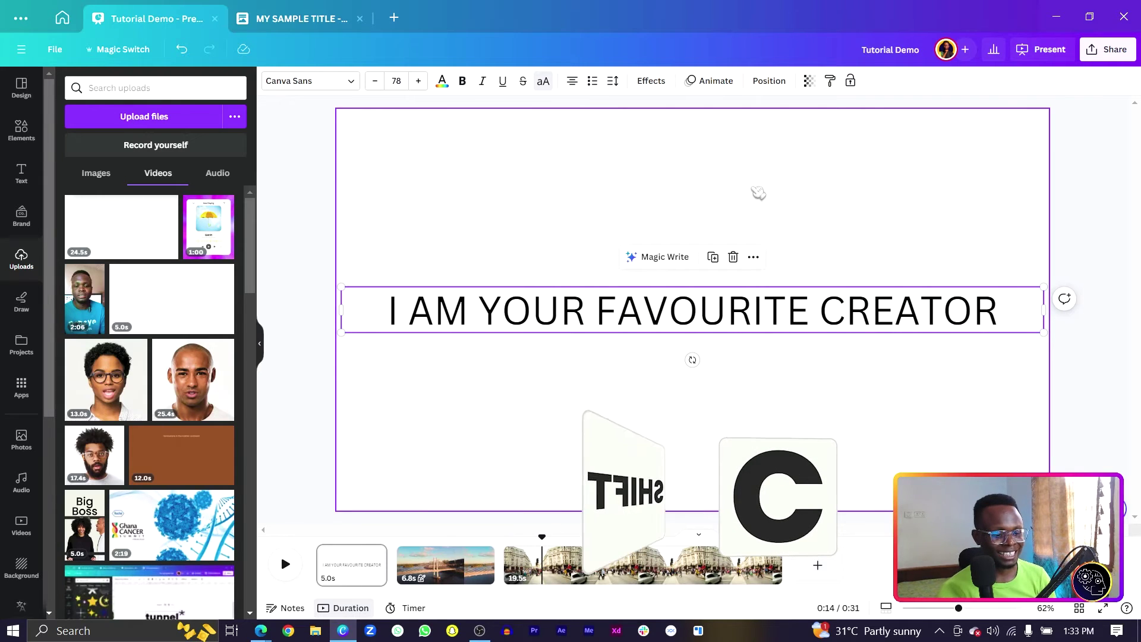
pyautogui.hotkey('ctrl', 'shift', 'r')
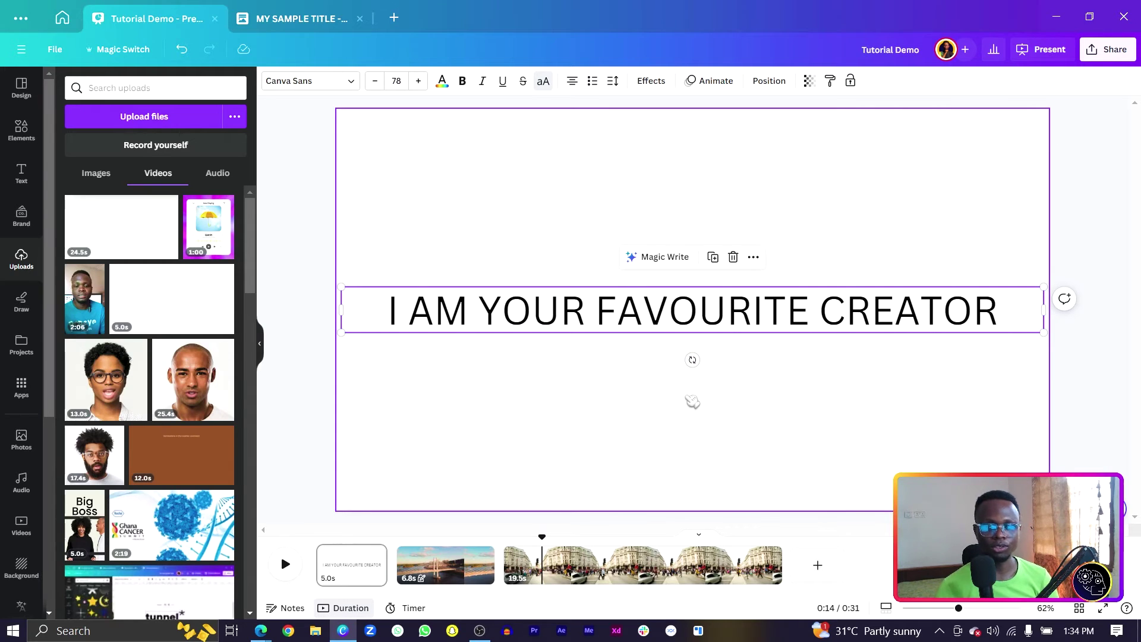
# Reduce the font size of the text line gradually to 65.
pyautogui.hotkey('ctrl', 'shift', ',')
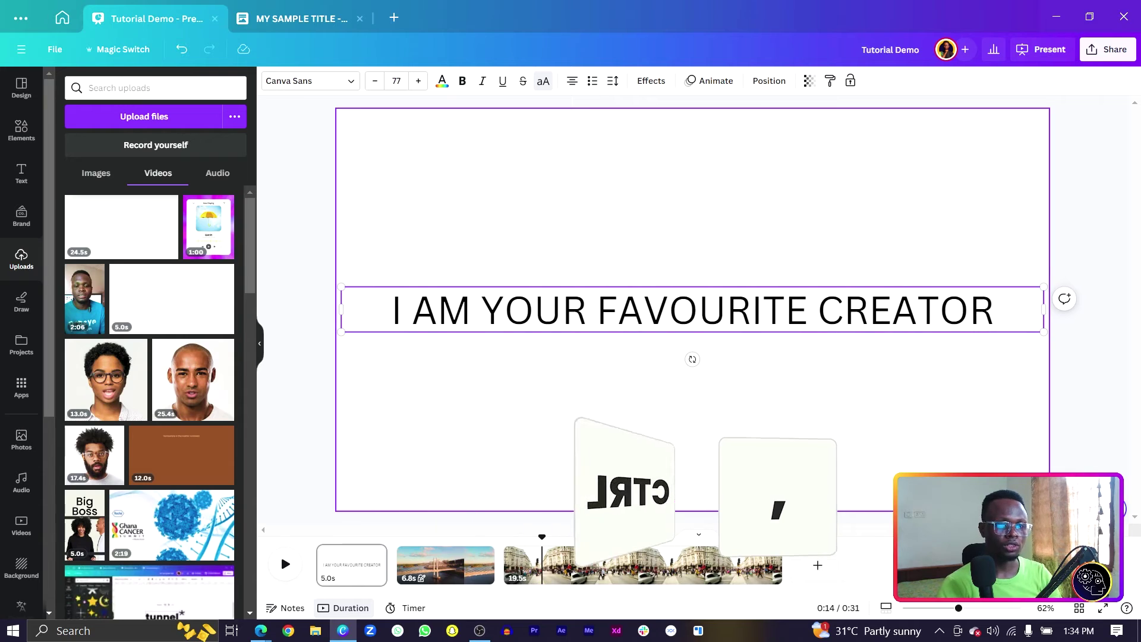
pyautogui.hotkey('ctrl', 'shift', ',')
pyautogui.hotkey('ctrl', 'shift', ',')
pyautogui.hotkey('ctrl', 'shift', ',')
pyautogui.hotkey('ctrl', 'shift', ',')
pyautogui.hotkey('ctrl', 'shift', ',')
pyautogui.hotkey('ctrl', 'shift', ',')
pyautogui.hotkey('ctrl', 'shift', ',')
pyautogui.hotkey('ctrl', 'shift', ',')
pyautogui.hotkey('ctrl', 'shift', ',')
pyautogui.hotkey('ctrl', 'shift', ',')
pyautogui.hotkey('ctrl', 'shift', ',')
pyautogui.hotkey('ctrl', 'shift', ',')
pyautogui.hotkey('ctrl', 'shift', ',')
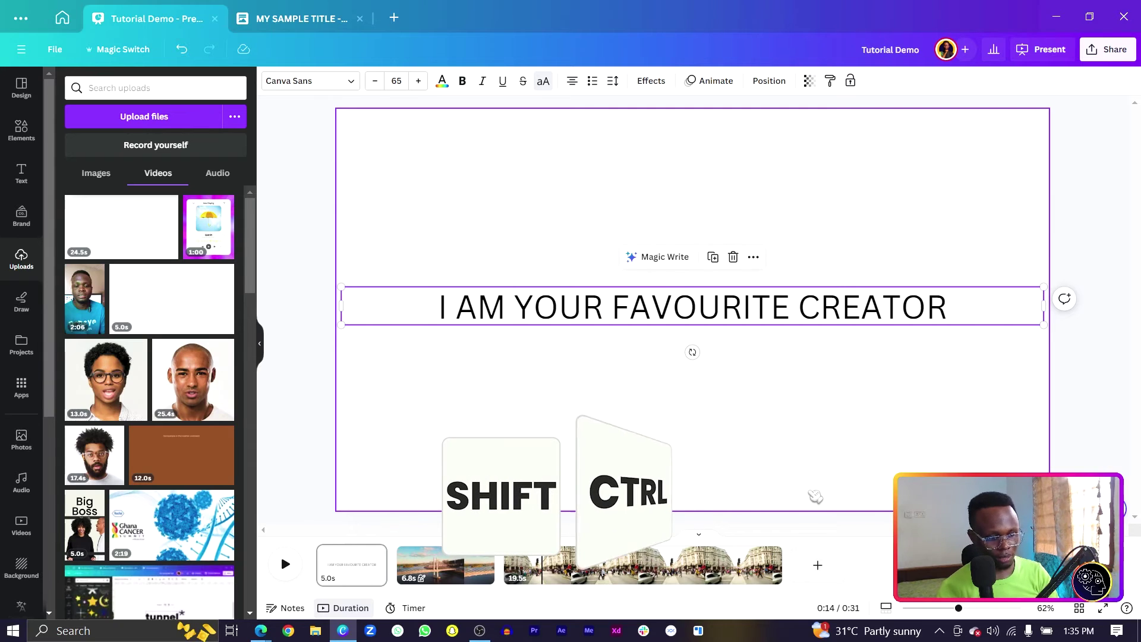
# Increase the font size of the text line gradually to 78.
pyautogui.hotkey('ctrl', 'shift', '.')
pyautogui.hotkey('ctrl', 'shift', '.')
pyautogui.hotkey('ctrl', 'shift', '.')
pyautogui.hotkey('ctrl', 'shift', '.')
pyautogui.hotkey('ctrl', 'shift', '.')
pyautogui.hotkey('ctrl', 'shift', '.')
pyautogui.hotkey('ctrl', 'shift', '.')
pyautogui.hotkey('ctrl', 'shift', '.')
pyautogui.hotkey('ctrl', 'shift', '.')
pyautogui.hotkey('ctrl', 'shift', '.')
pyautogui.hotkey('ctrl', 'shift', '.')
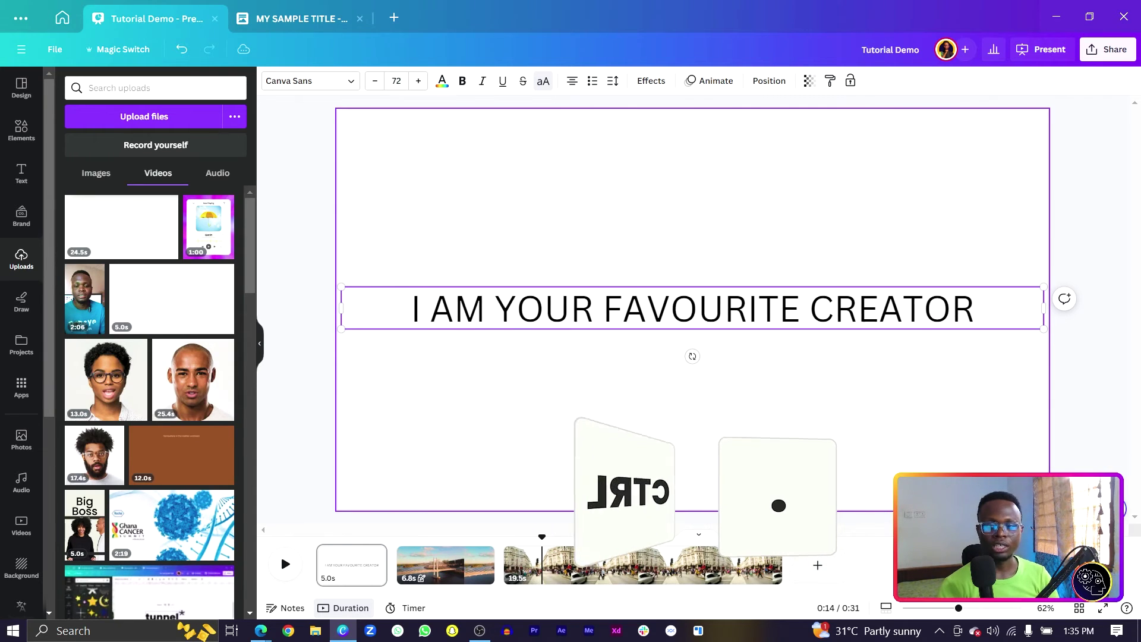
pyautogui.hotkey('ctrl', 'shift', '.')
pyautogui.hotkey('ctrl', 'shift', '.')
pyautogui.hotkey('ctrl', 'shift', '.')
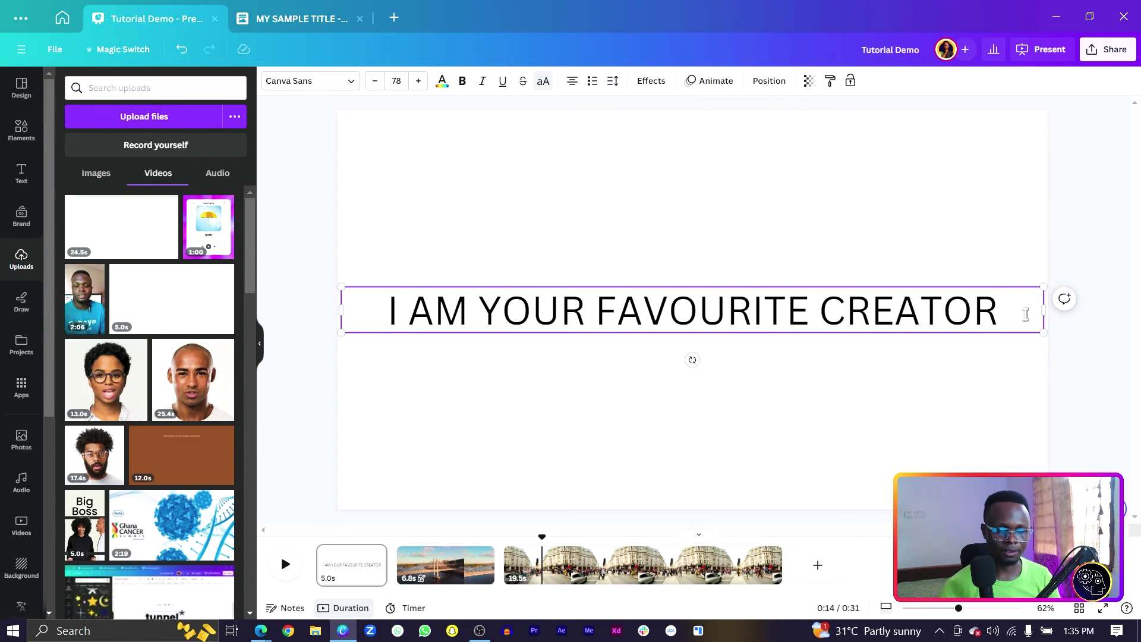
# Add the second line "AND YOU ARE MY FAVOURITE TOO" and tighten the spacing of both lines until they overlap.
pyautogui.hotkey('ctrl', 'a')
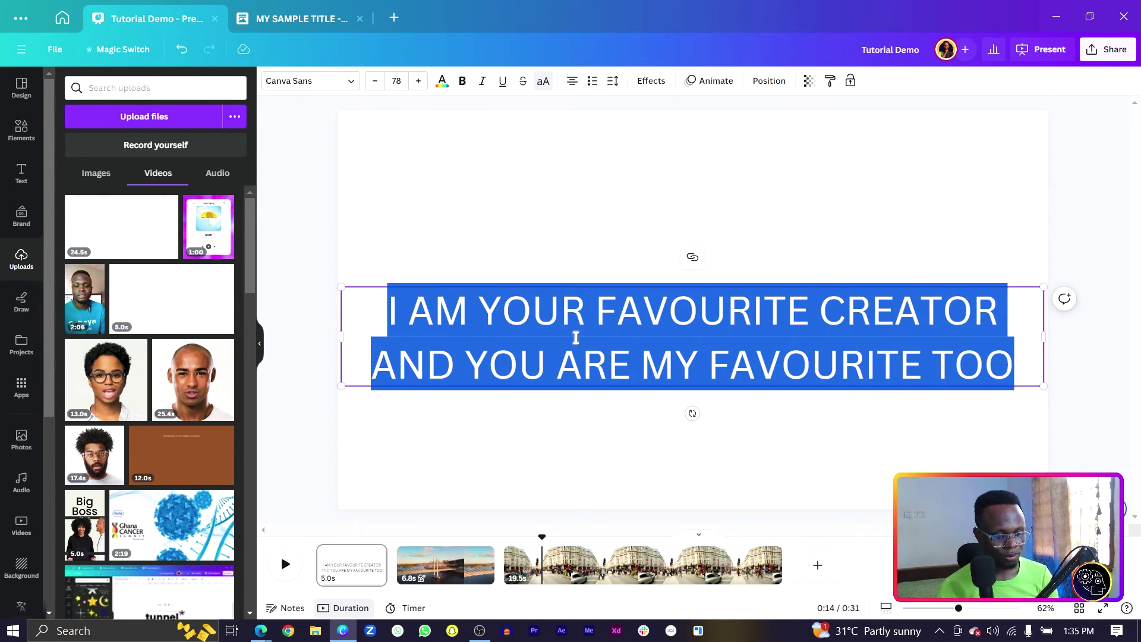
pyautogui.hotkey('ctrl', 'alt', 'Down')
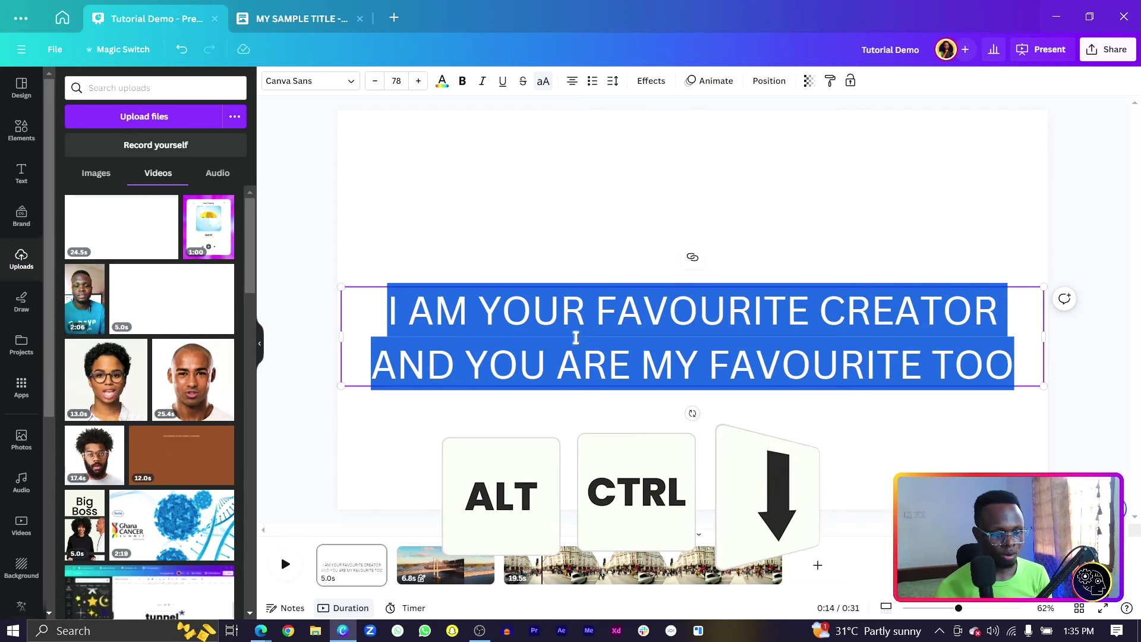
pyautogui.hotkey('ctrl', 'alt', 'Down')
pyautogui.hotkey('ctrl', 'alt', 'Down')
pyautogui.hotkey('ctrl', 'alt', 'Down')
pyautogui.hotkey('ctrl', 'alt', 'Down')
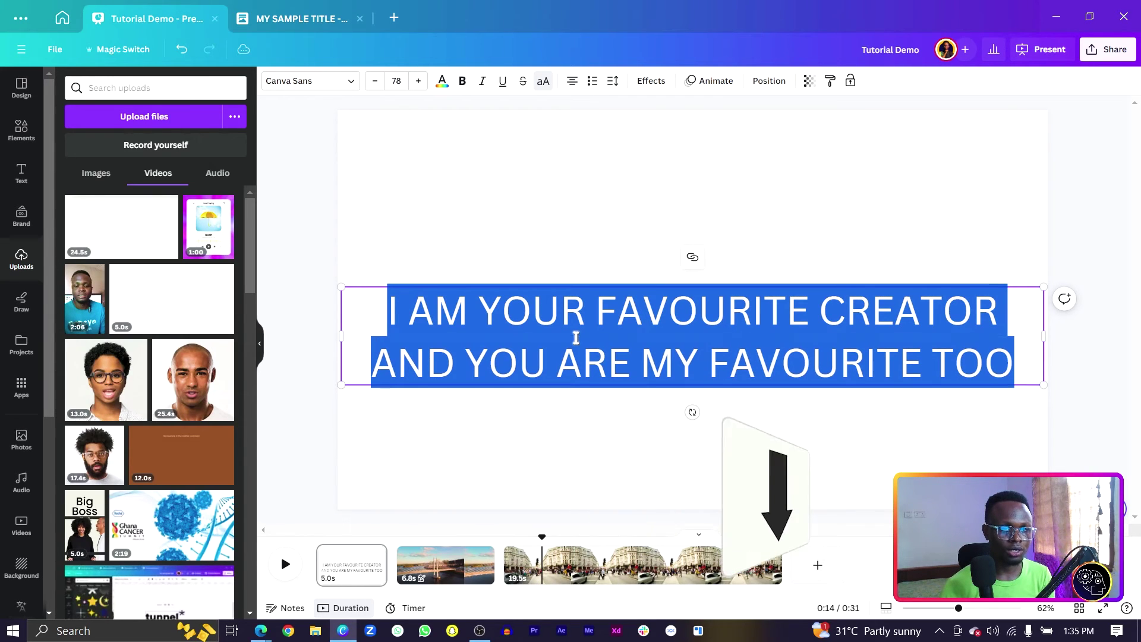
pyautogui.hotkey('ctrl', 'alt', 'Down')
pyautogui.hotkey('ctrl', 'alt', 'Down')
pyautogui.hotkey('ctrl', 'alt', 'Down')
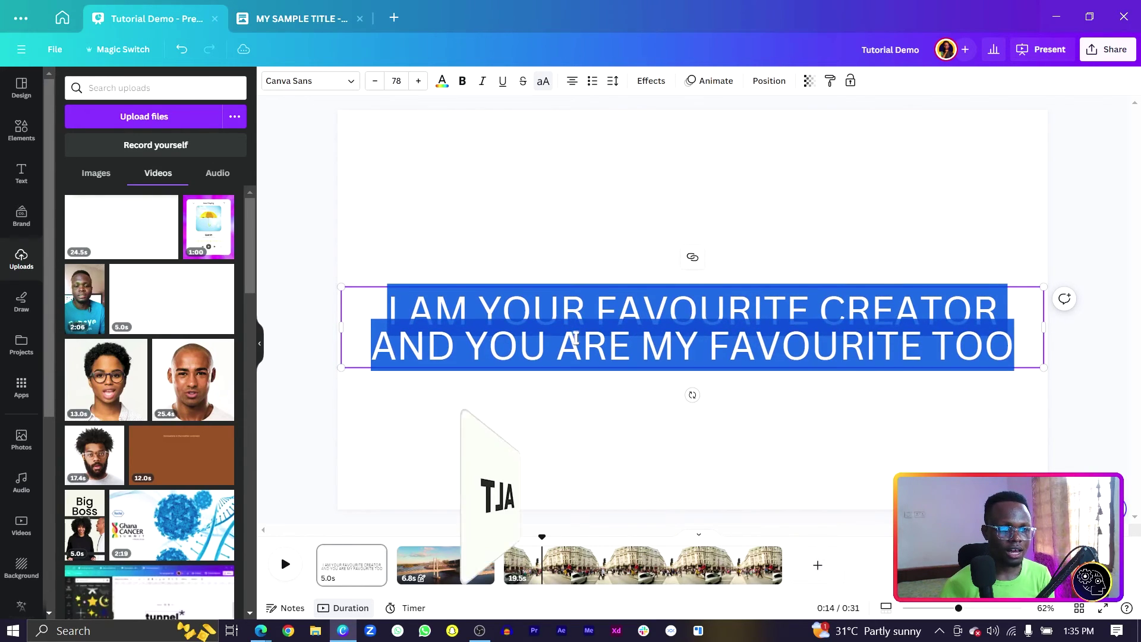
# Widen the line spacing of the two-line text, reduce it until the lines sit close without overlapping, and deselect the text.
pyautogui.hotkey('ctrl', 'alt', 'Up')
pyautogui.hotkey('ctrl', 'alt', 'Up')
pyautogui.hotkey('ctrl', 'alt', 'Up')
pyautogui.hotkey('ctrl', 'alt', 'Up')
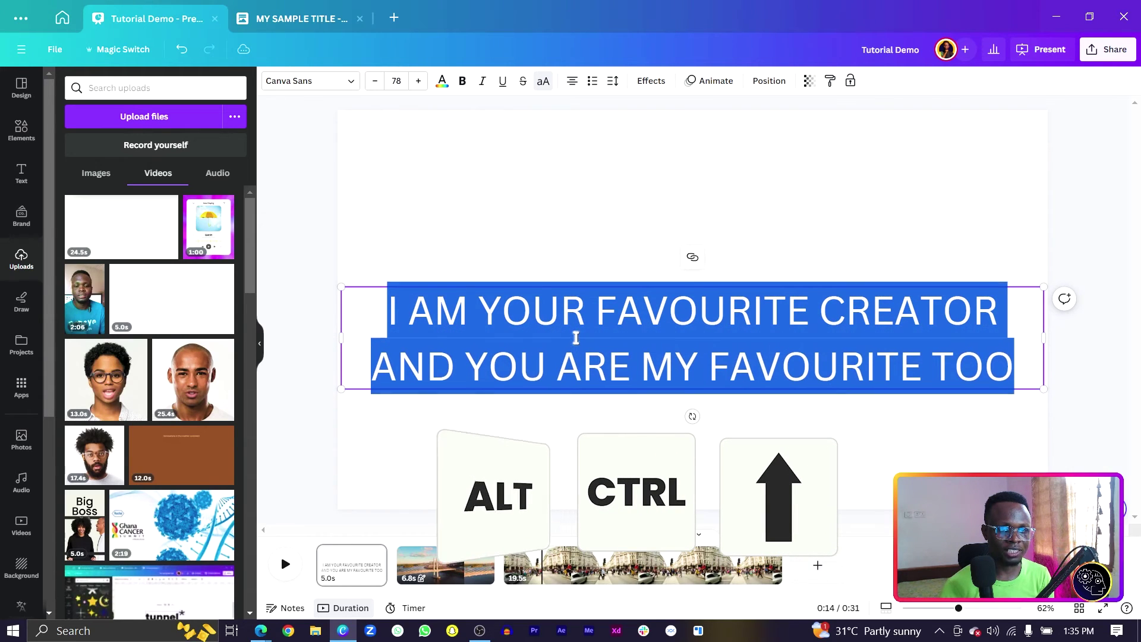
pyautogui.hotkey('ctrl', 'alt', 'Down')
pyautogui.hotkey('ctrl', 'alt', 'Down')
pyautogui.hotkey('ctrl', 'alt', 'Down')
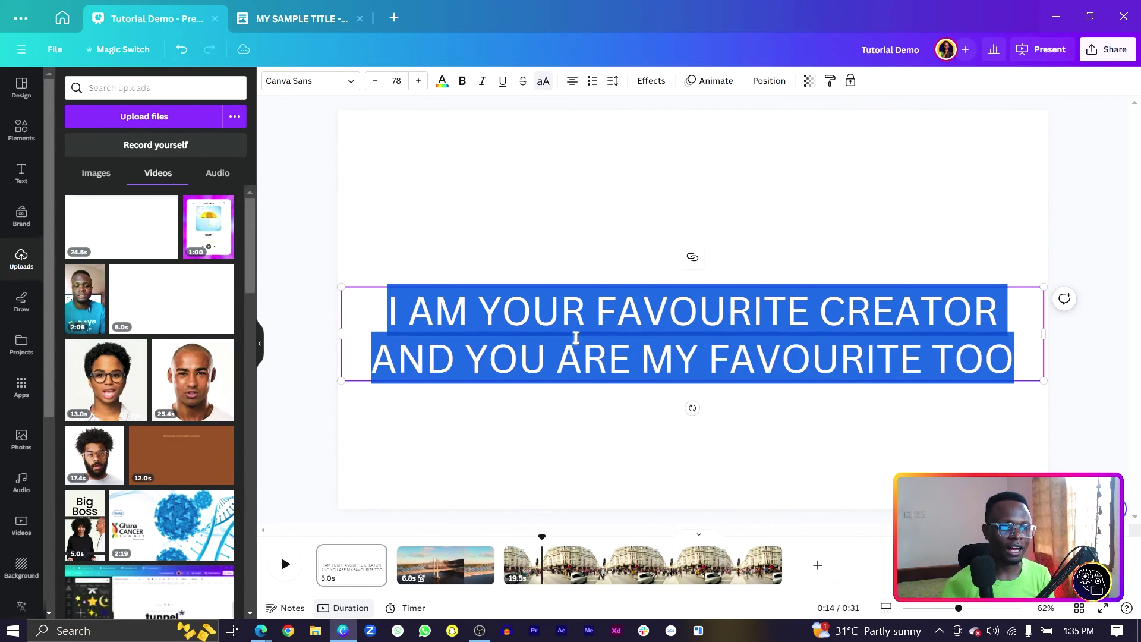
pyautogui.click(607, 167)
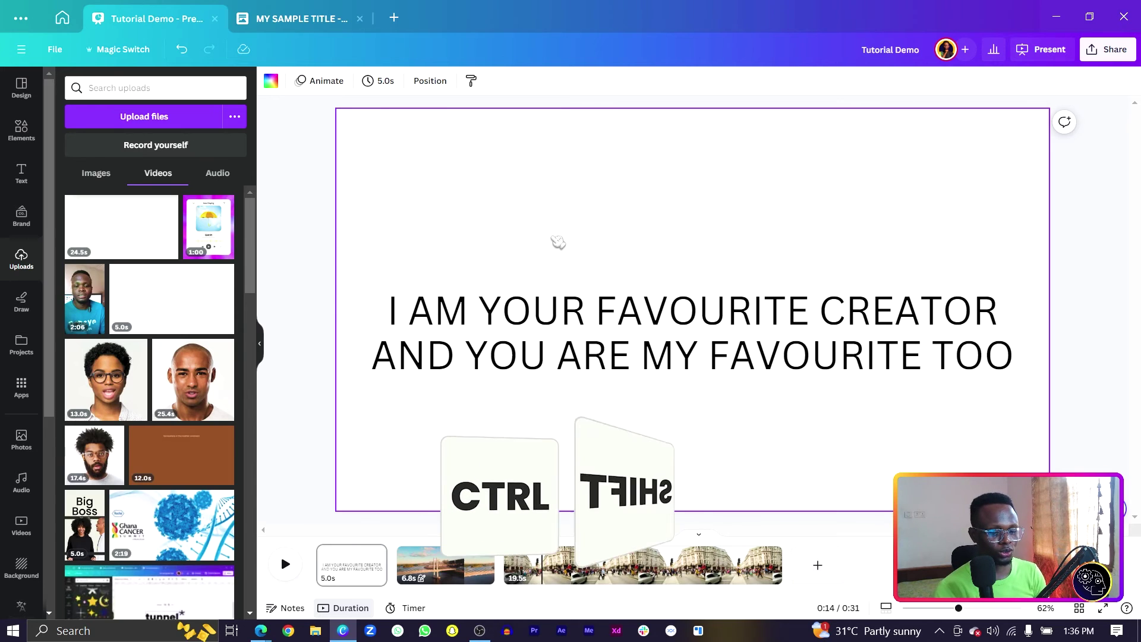
# Open the list of downloaded designs.
pyautogui.hotkey('ctrl', 'shift', 'j')
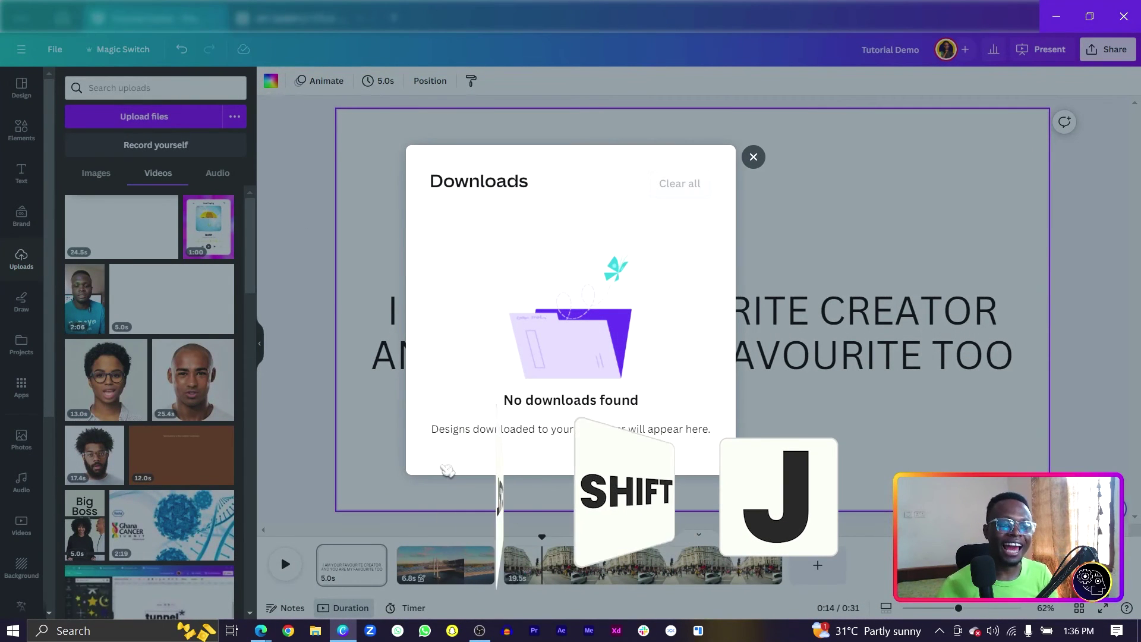